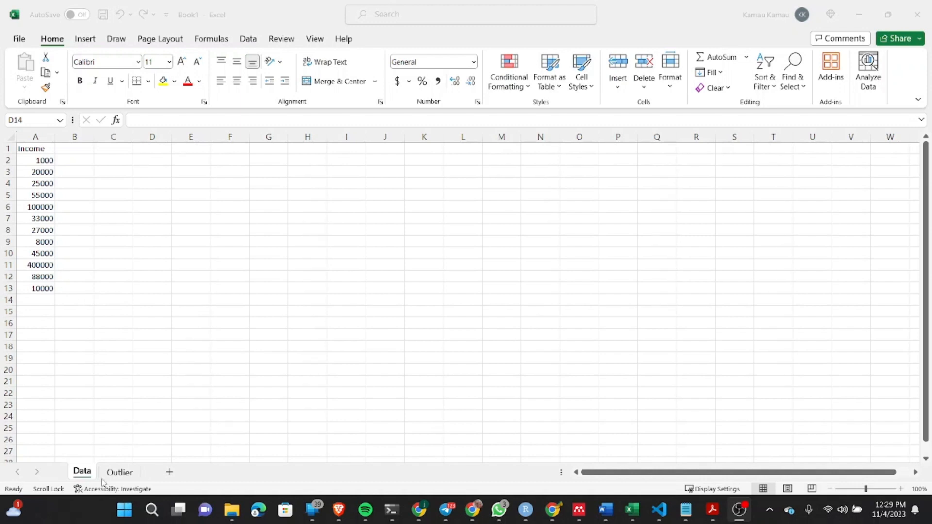
Step: Open the Outlier sheet, narrow column B slightly and fit column C to its Outlier(IQR) header
left_click(118, 475)
left_click(118, 474)
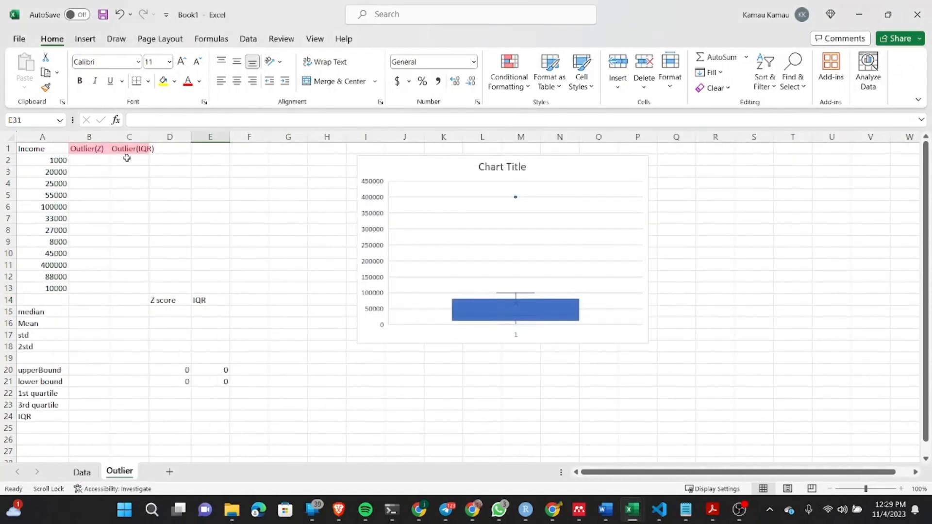
left_click_drag(108, 139, 106, 140)
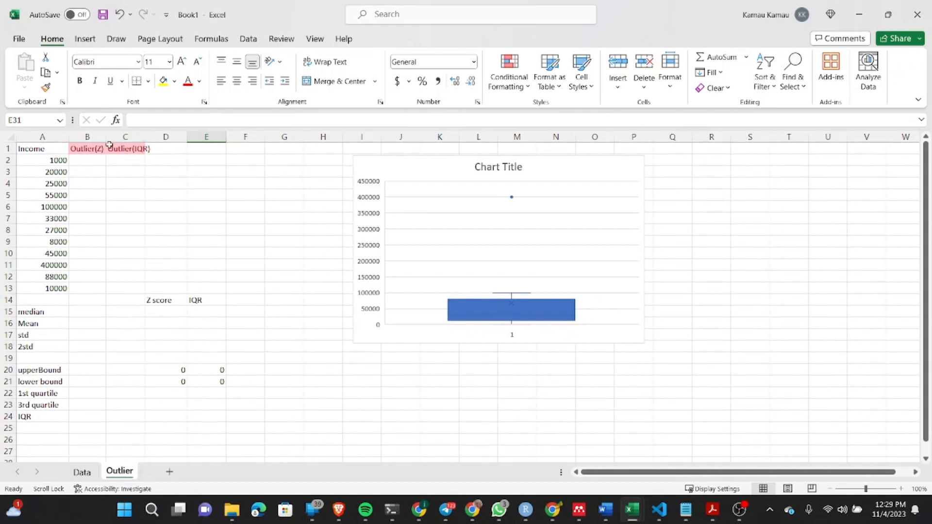
double_click(144, 137)
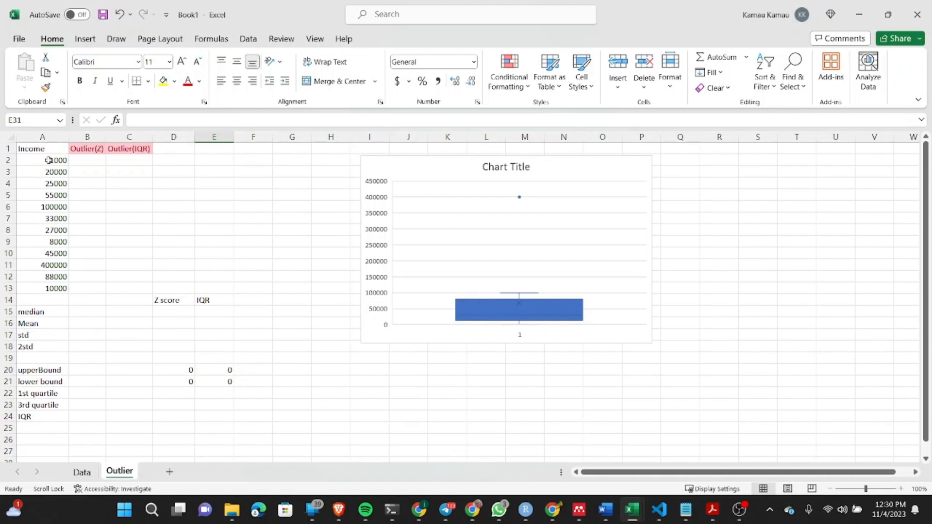
Step: Calculate the average of incomes A2:A13 in cell B15, and move that formula to B16 beside the Mean label
left_click(87, 313)
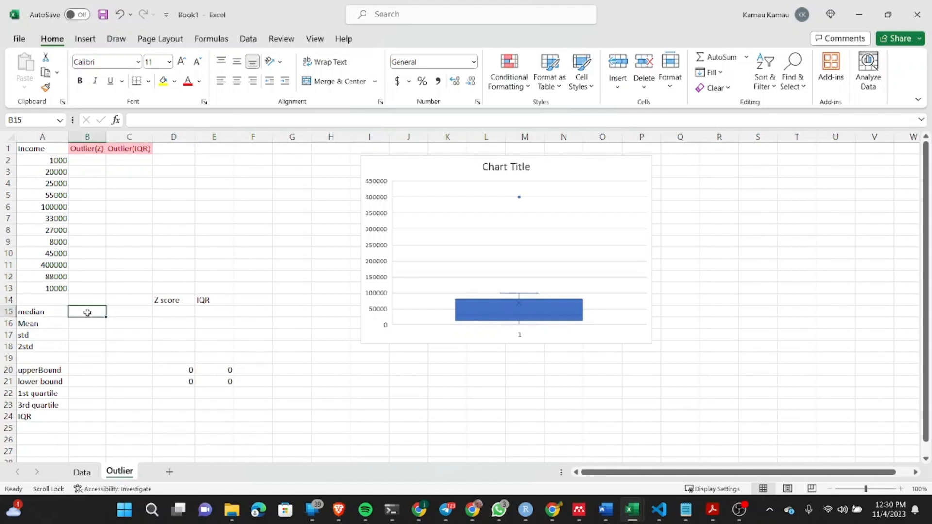
mouse_move(10, 521)
type("=avera")
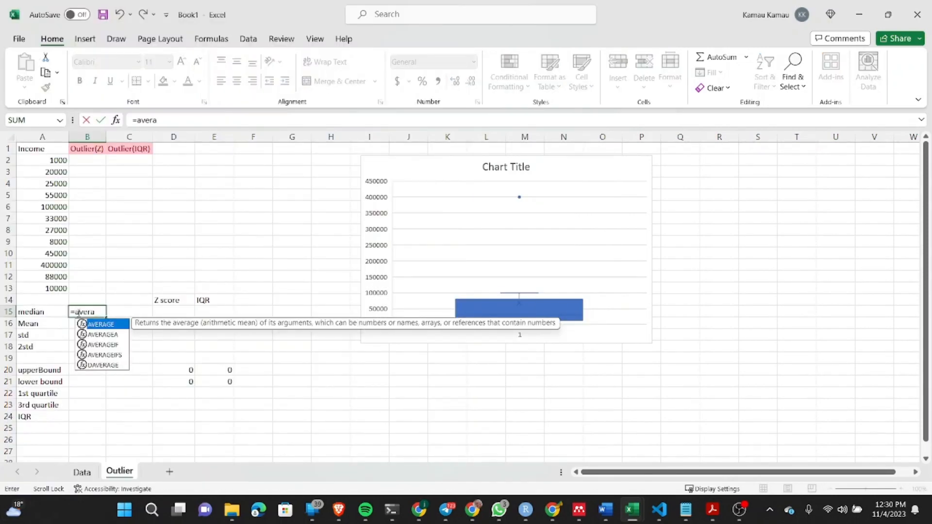
type("g")
double_click(108, 326)
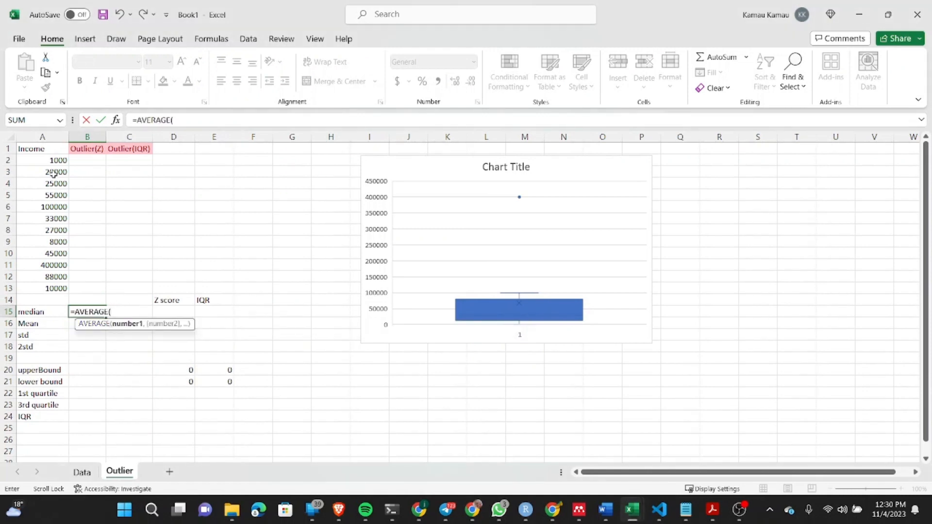
left_click_drag(48, 163, 48, 290)
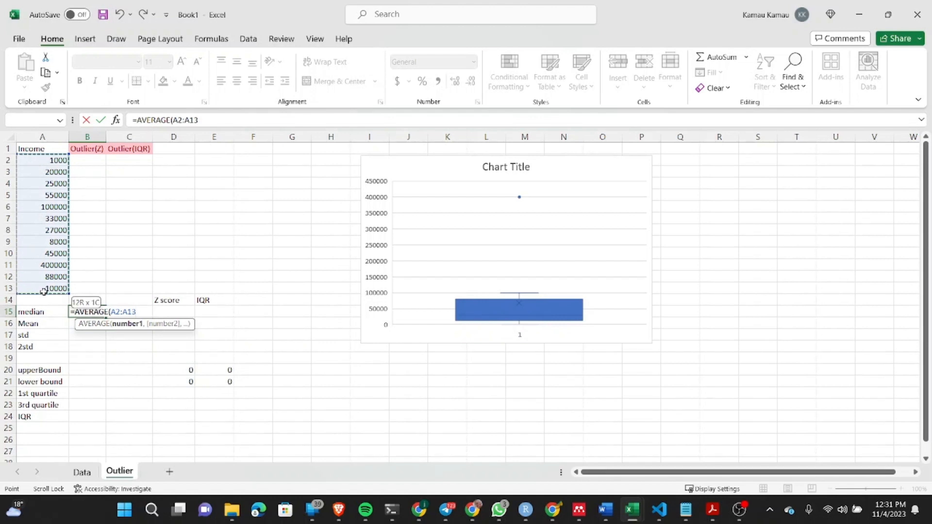
type(")")
key("Return")
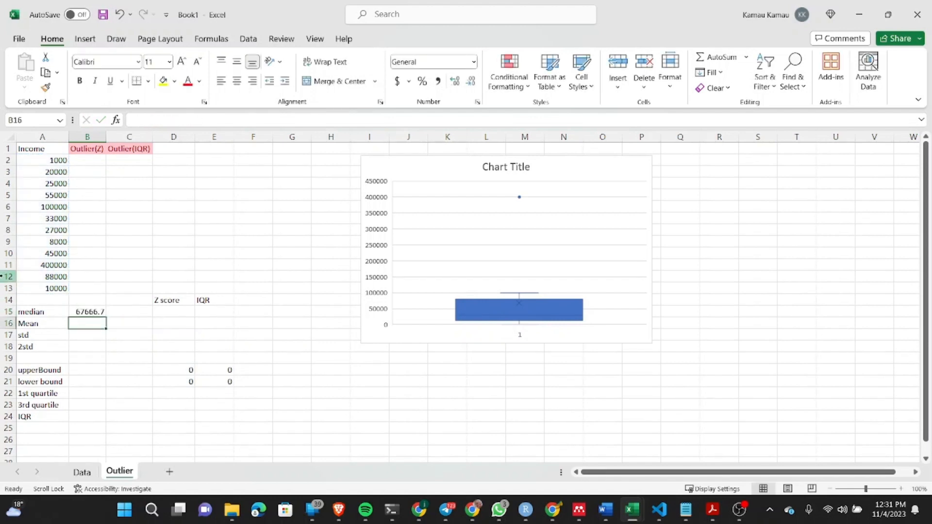
left_click(93, 309)
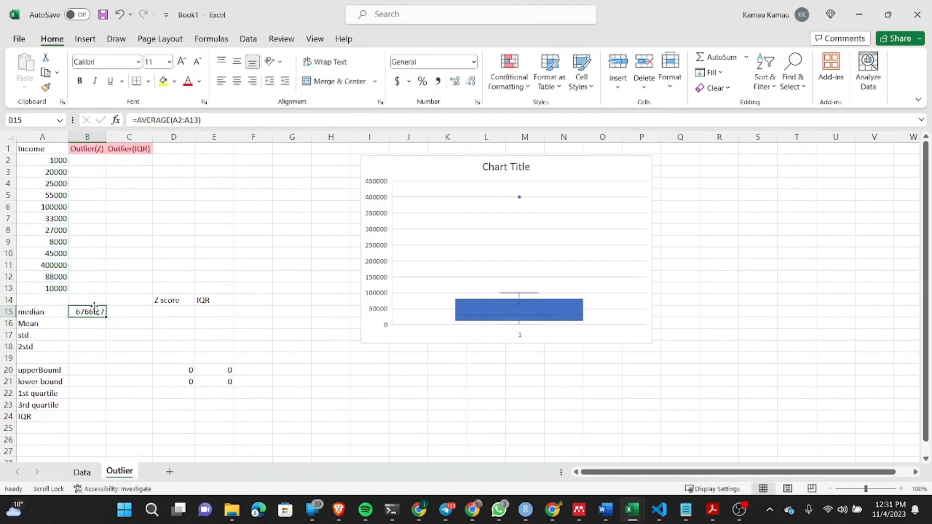
left_click_drag(94, 309, 92, 321)
Step: Calculate the median of incomes A2:A13 in cell B15 with the MEDIAN function
left_click(90, 313)
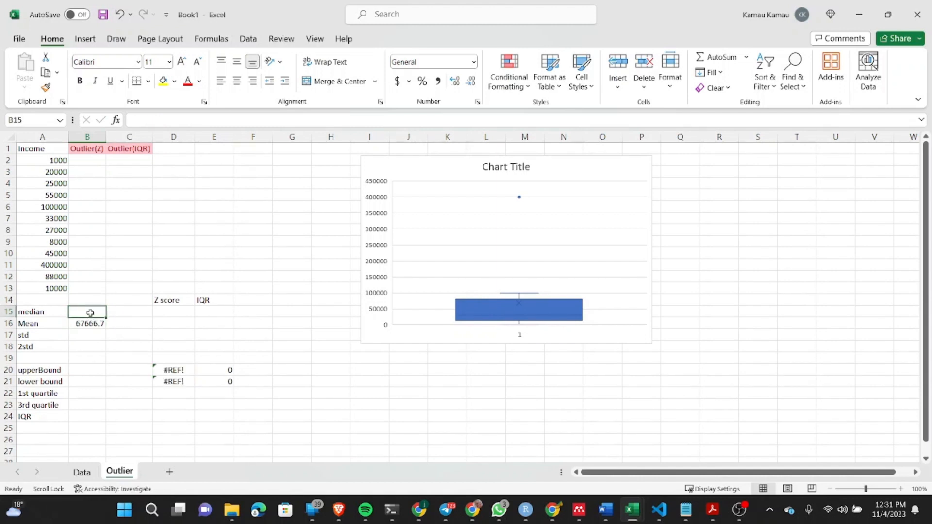
type("=")
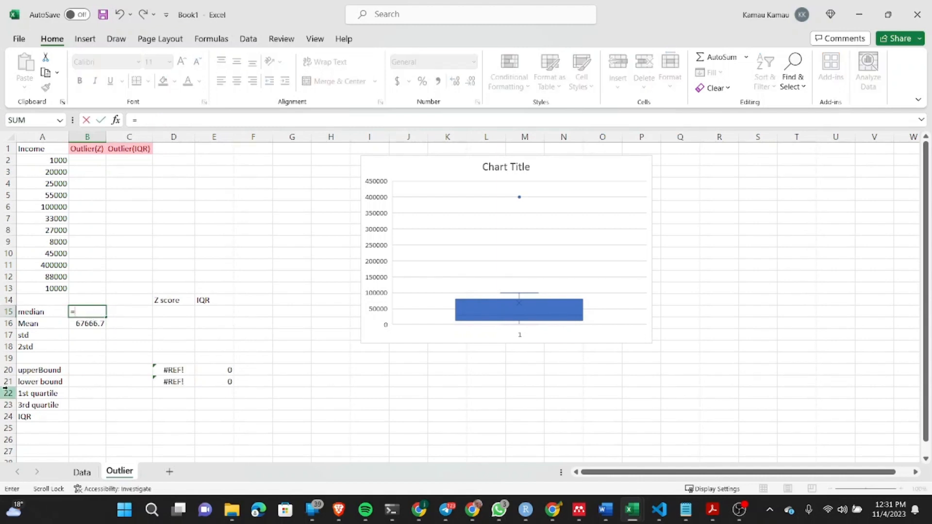
type("mead")
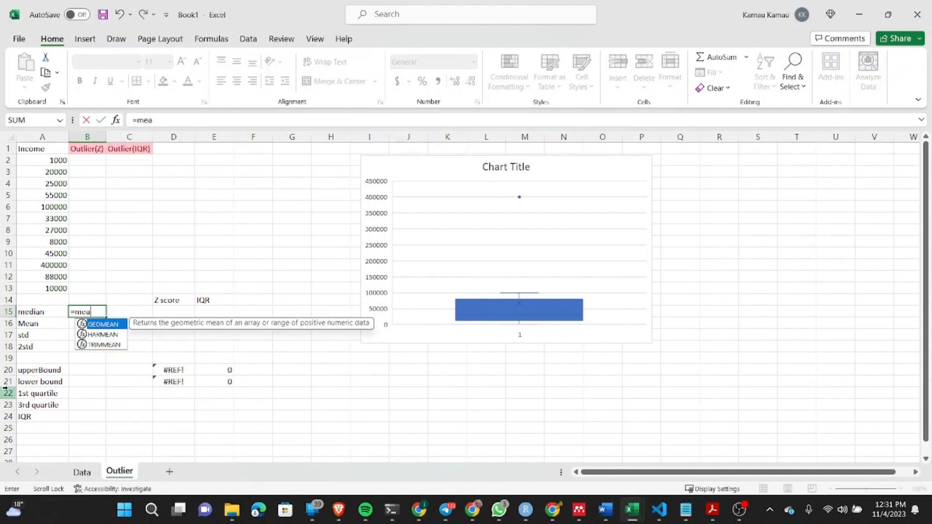
key("BackSpace")
key("BackSpace")
type("d")
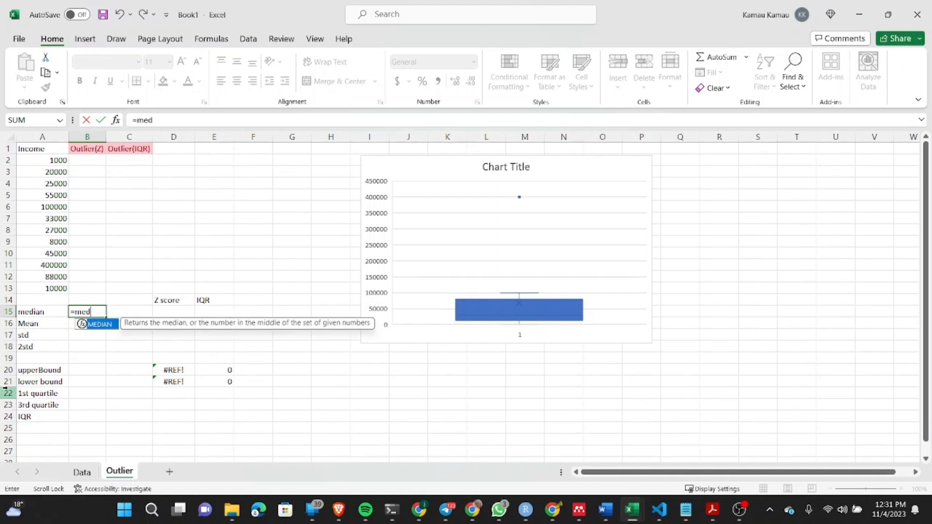
double_click(100, 325)
left_click_drag(42, 163, 37, 288)
type(")")
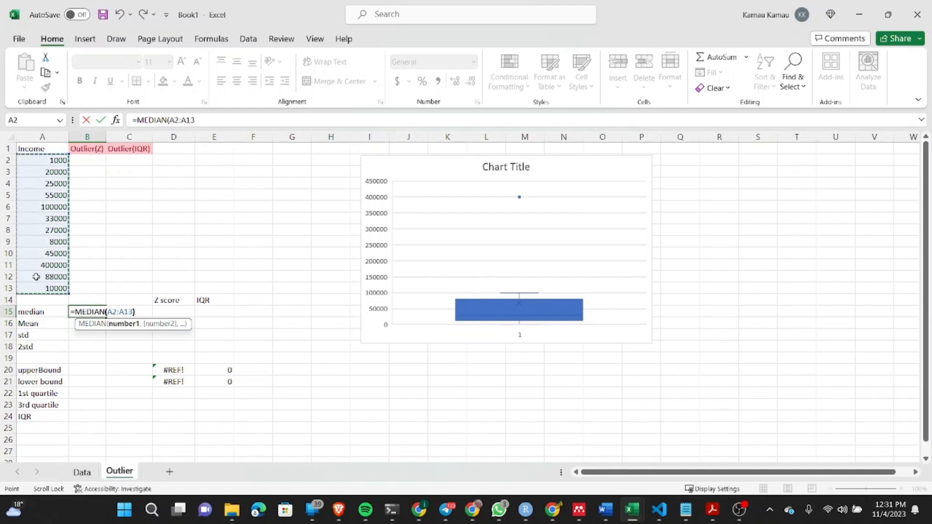
key("Return")
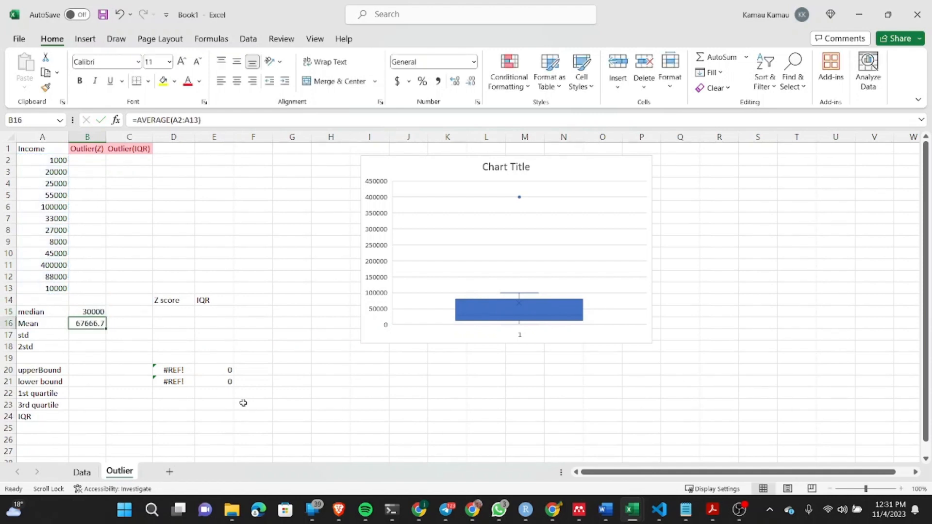
Step: Calculate the sample standard deviation in cell B17 with the formula =STDEV.S(A2:A14)
left_click(79, 334)
type("=std")
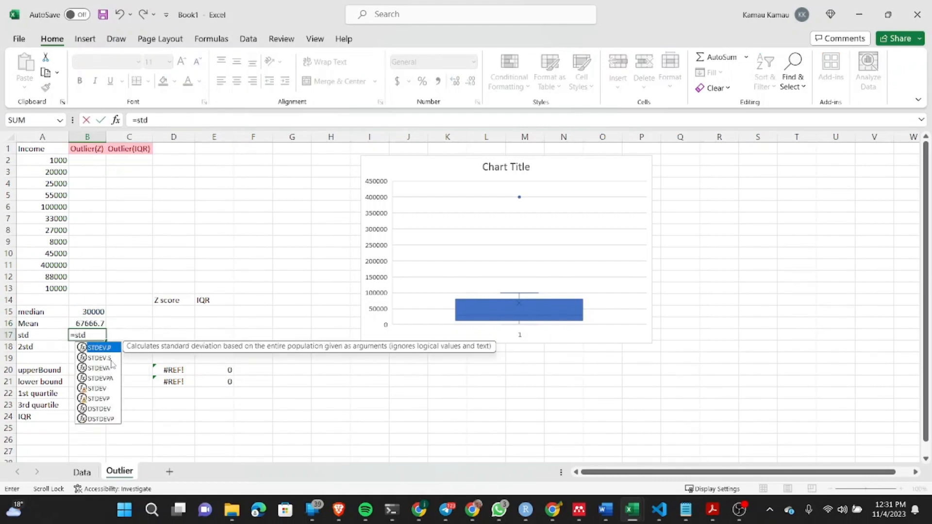
double_click(109, 359)
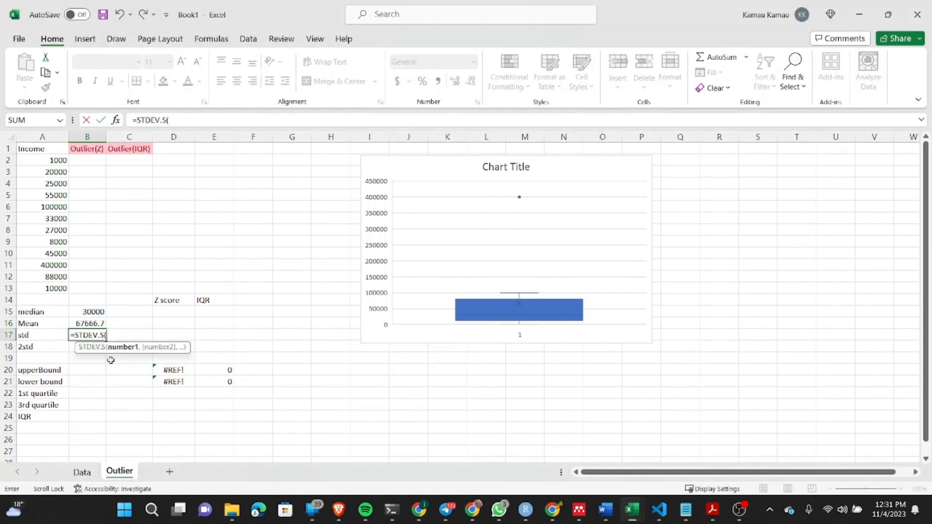
left_click_drag(46, 161, 29, 288)
type(")")
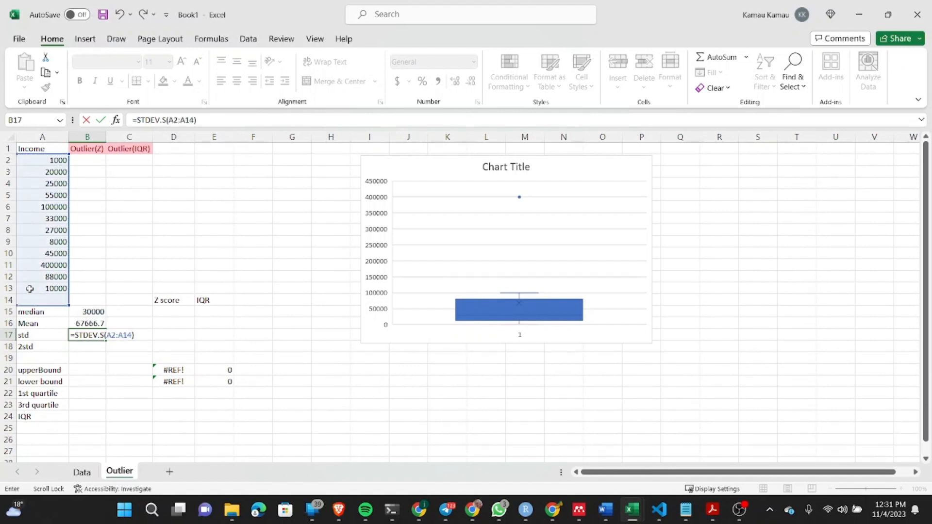
key("Return")
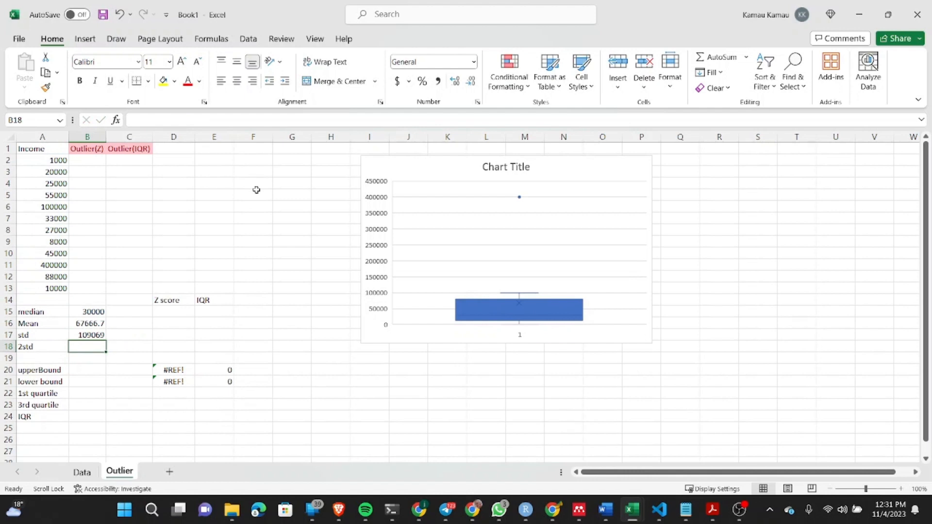
Step: Calculate two standard deviations in cell B18 with the formula =2*B17
type("=")
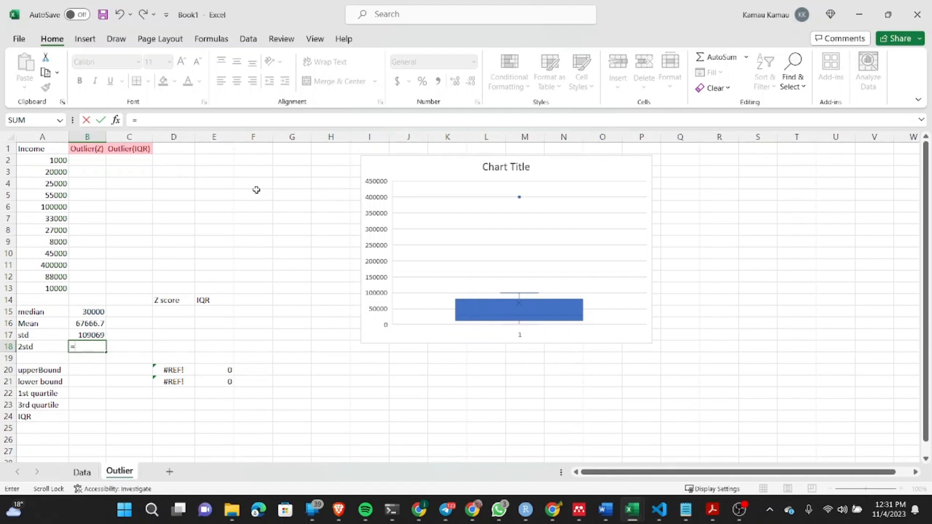
type("2*")
left_click(85, 336)
key("Return")
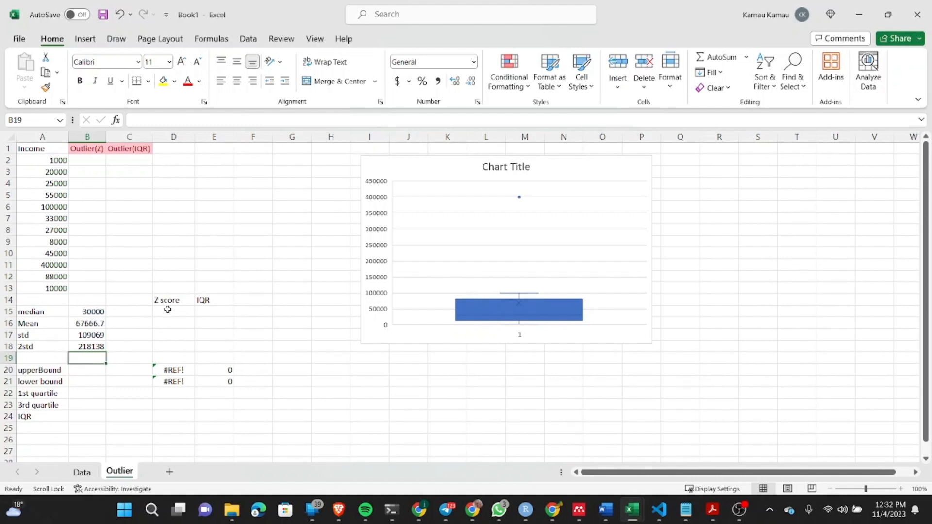
Step: Replace the broken Z score upper bound formula in cell D20 with =B16+B18
left_click(168, 368)
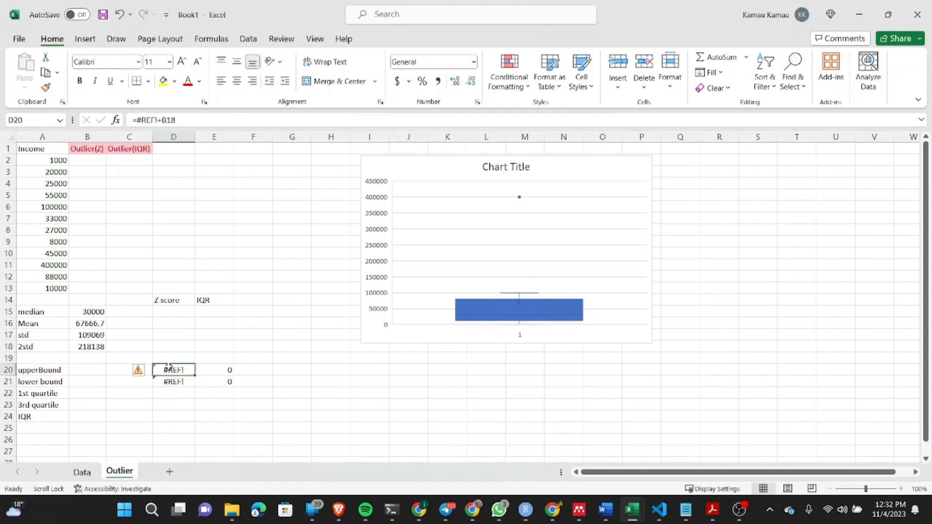
type("==")
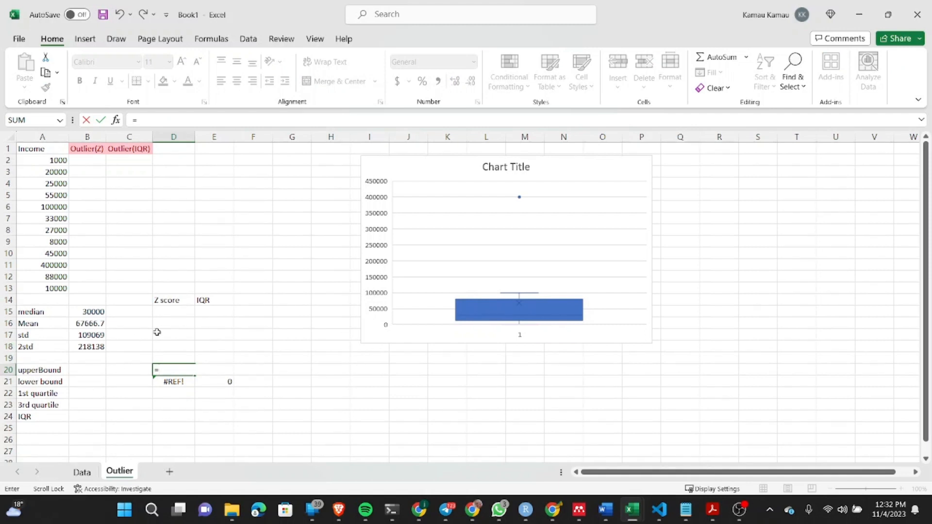
left_click(88, 322)
type("+")
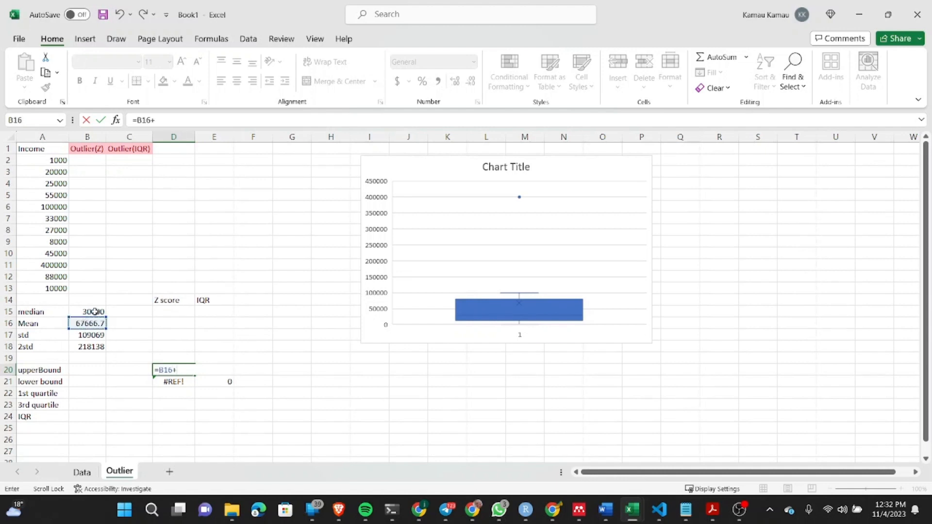
left_click(77, 347)
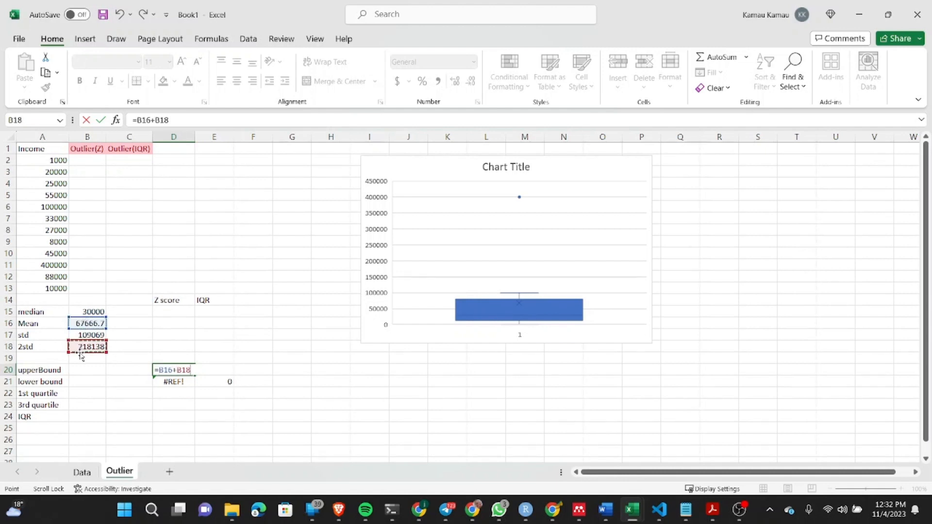
key("Return")
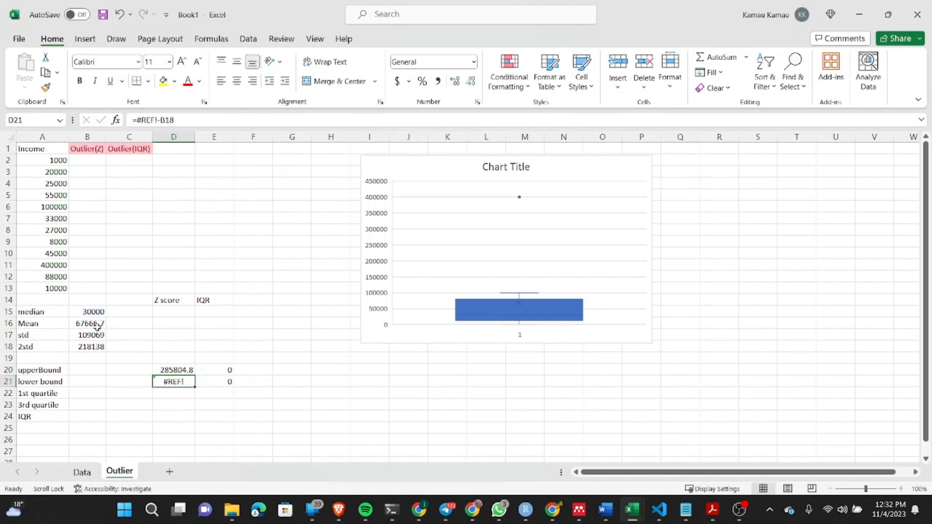
Step: Replace the broken Z score lower bound formula in cell D21 with =B16-B18
type("=")
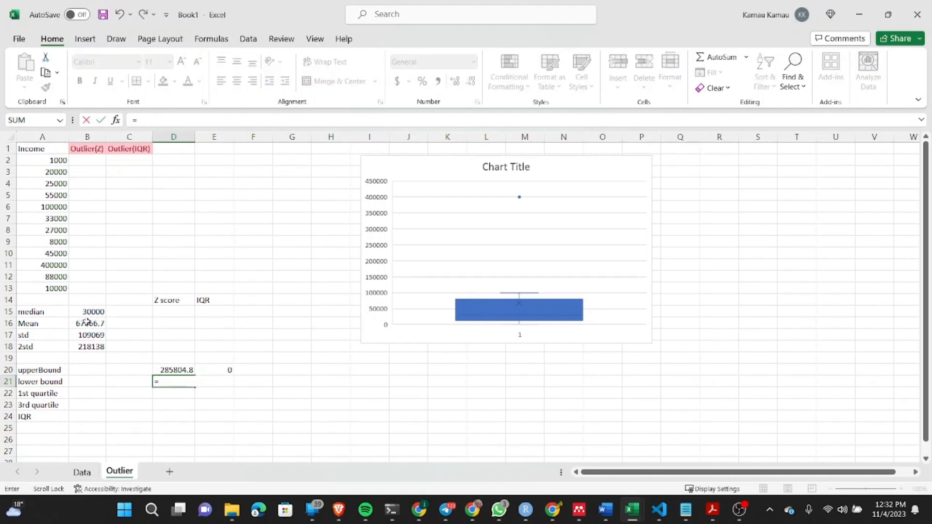
left_click(86, 321)
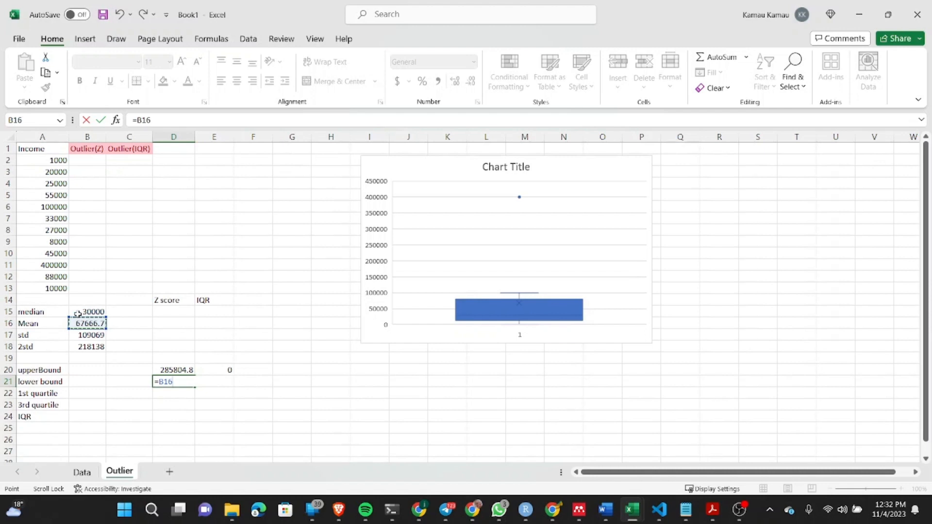
type("+")
left_click(99, 346)
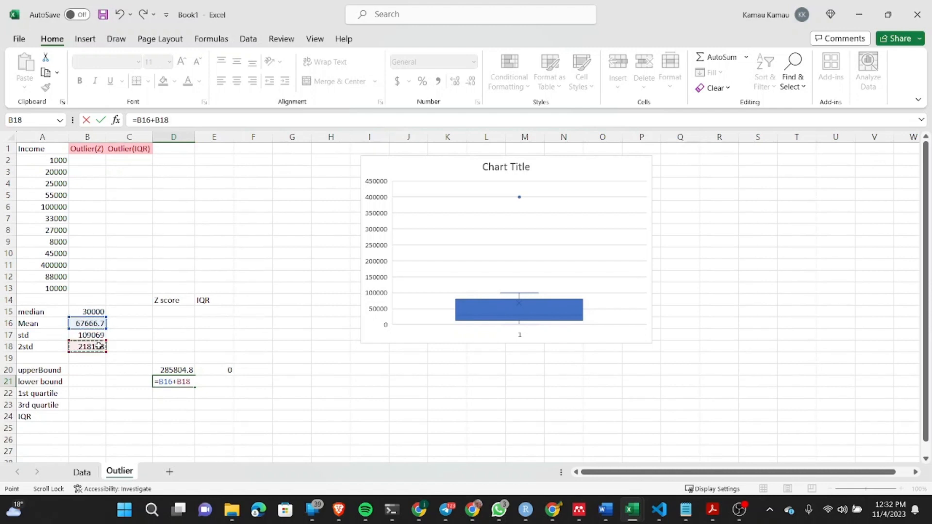
left_click(178, 383)
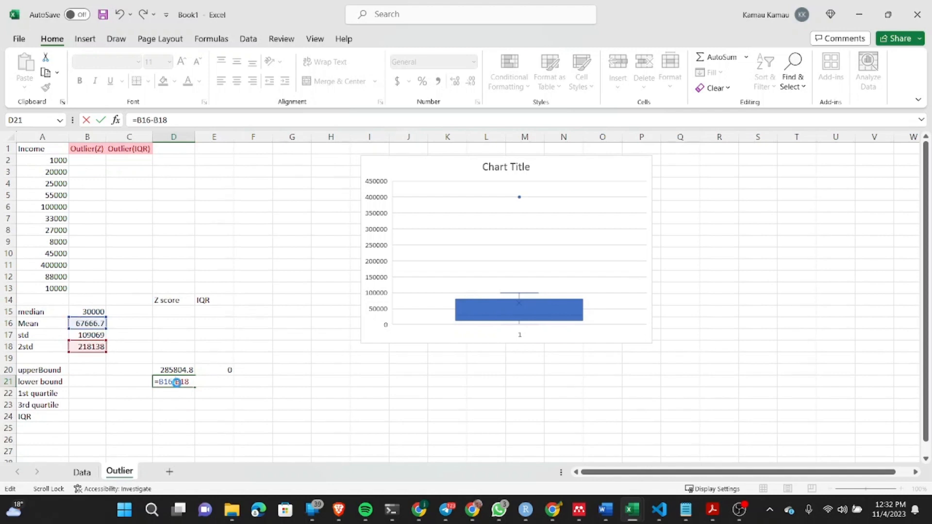
key("Return")
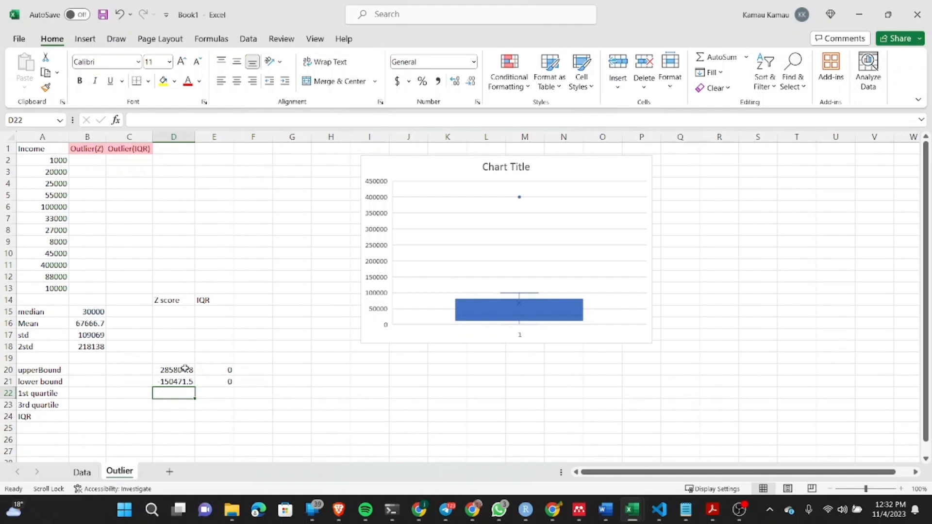
Step: Start an IF formula in cell B2 with the condition AND(A2>D21,A2<D20) to test the first income against the Z score bounds
left_click(87, 160)
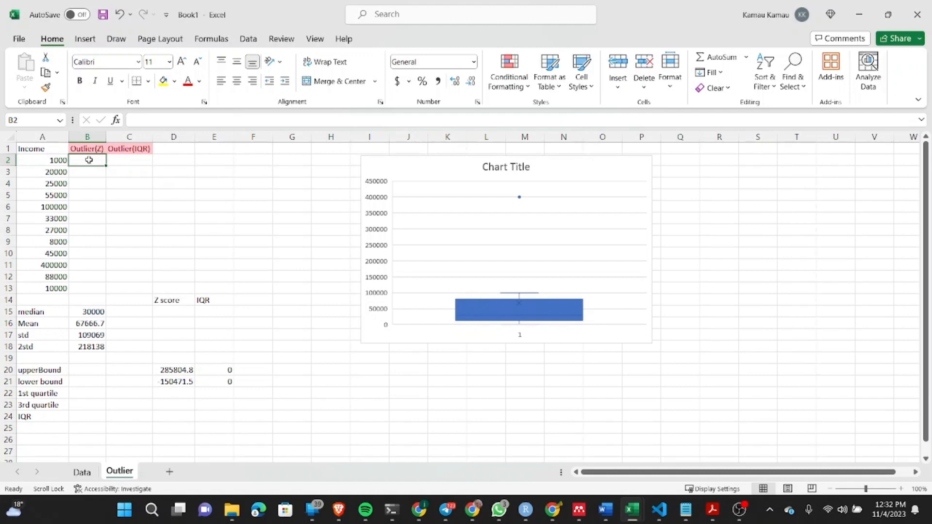
type("=")
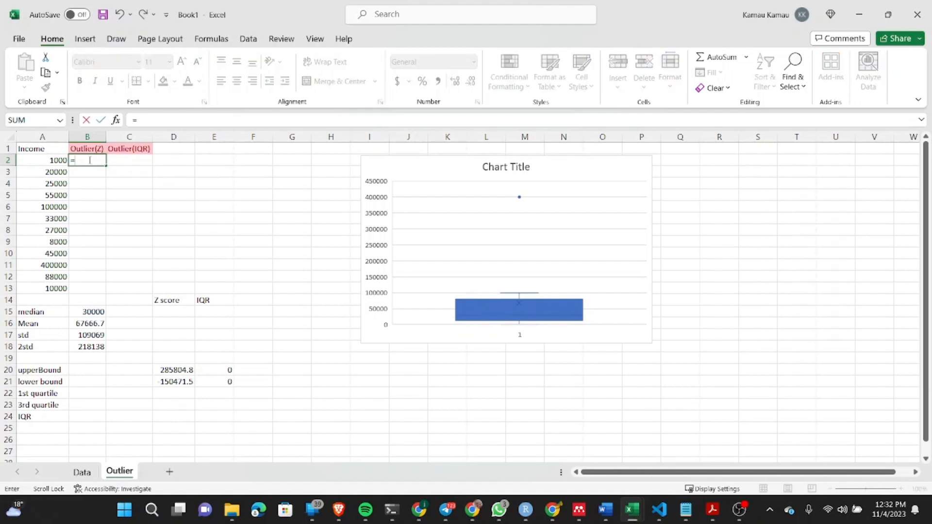
type("if")
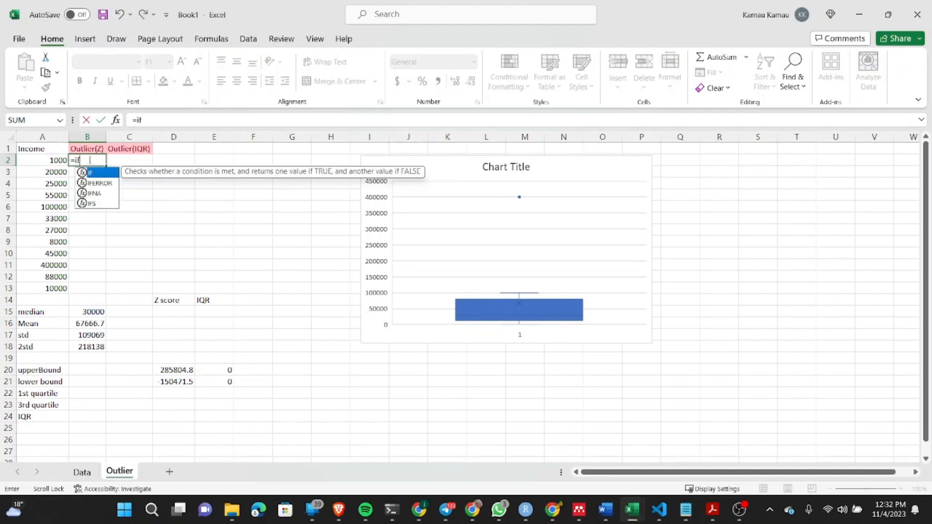
type("(and")
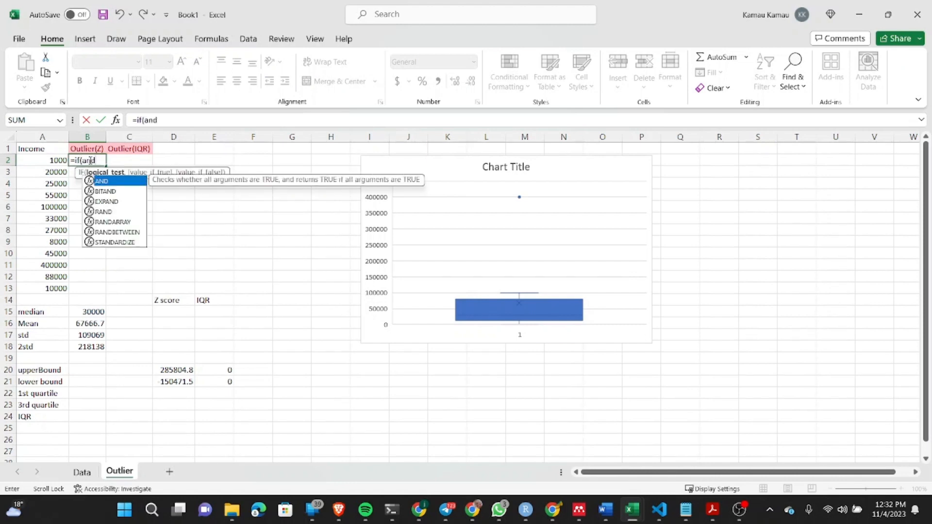
type("(")
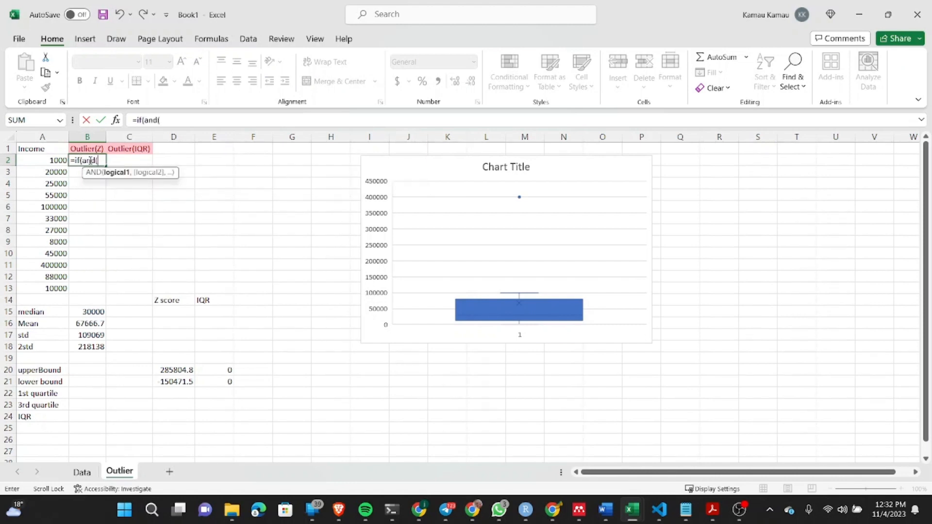
left_click(32, 163)
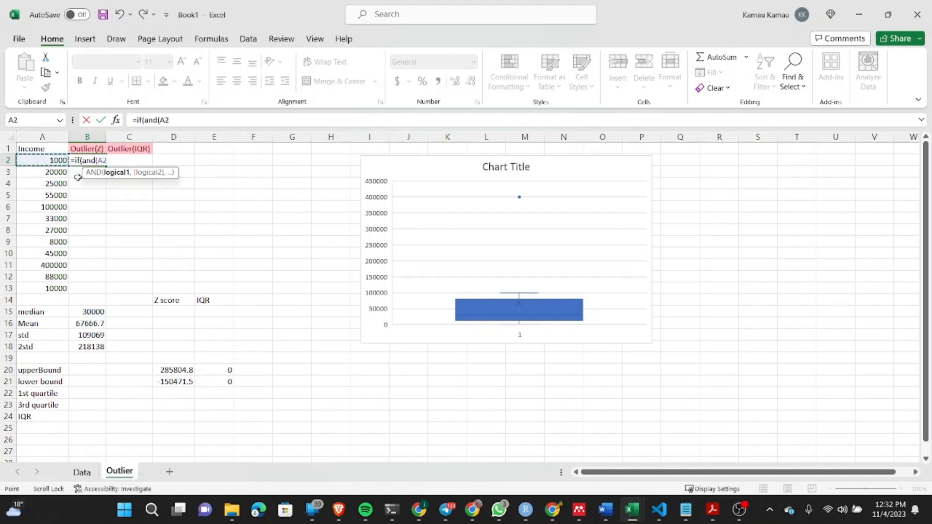
type(">")
left_click(163, 382)
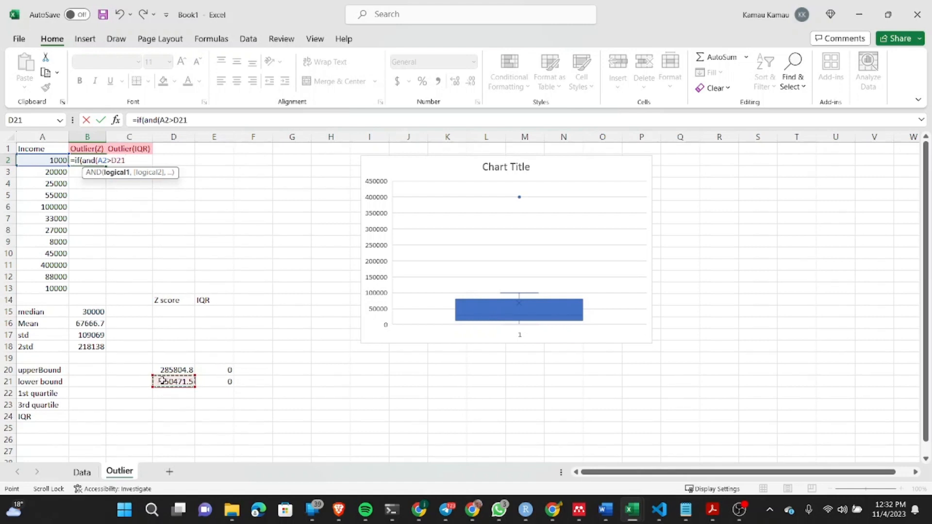
type(",")
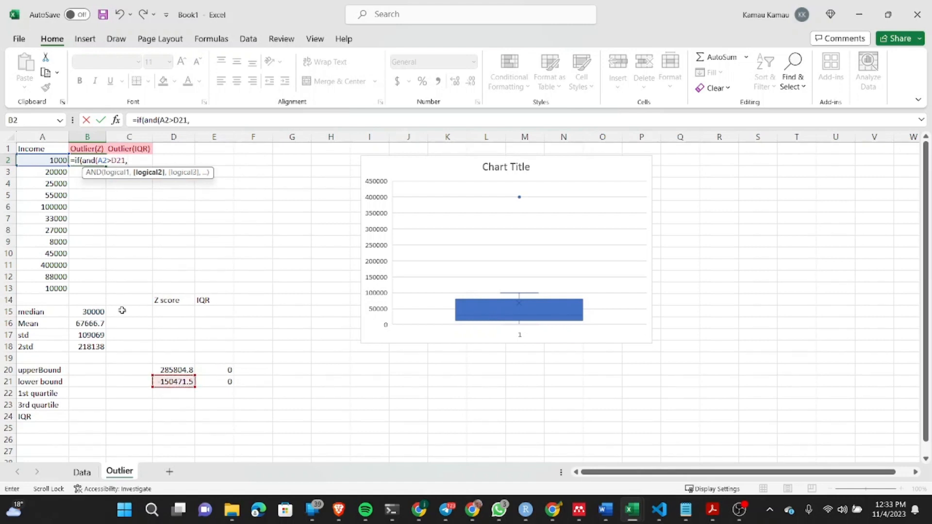
left_click(40, 162)
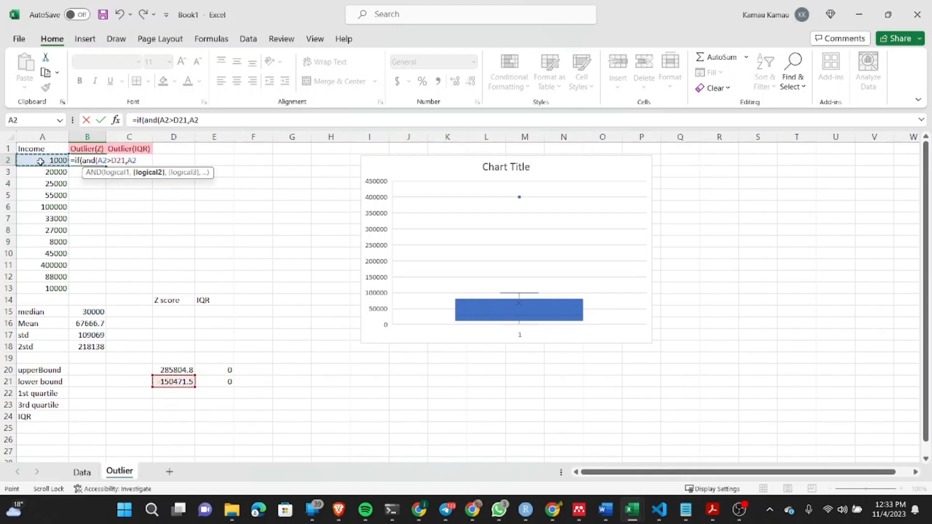
type("<")
left_click(169, 371)
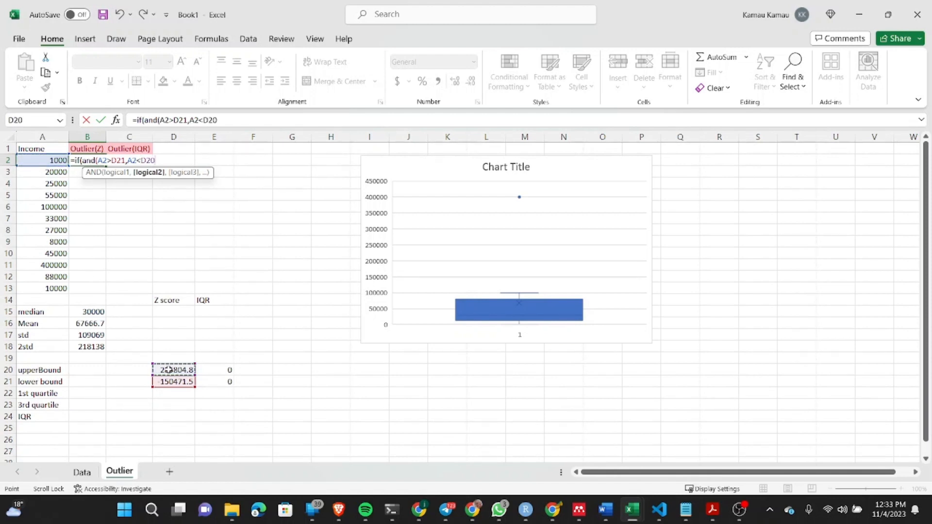
type(")")
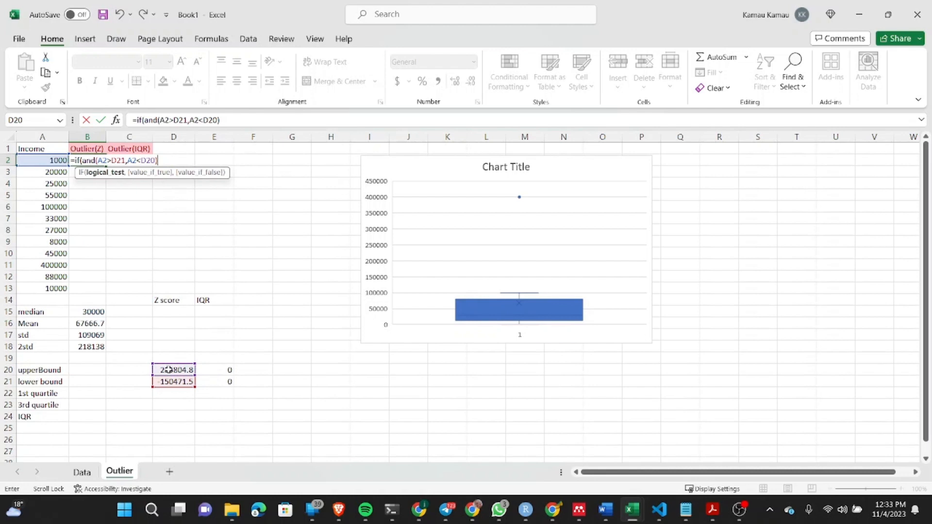
type(",")
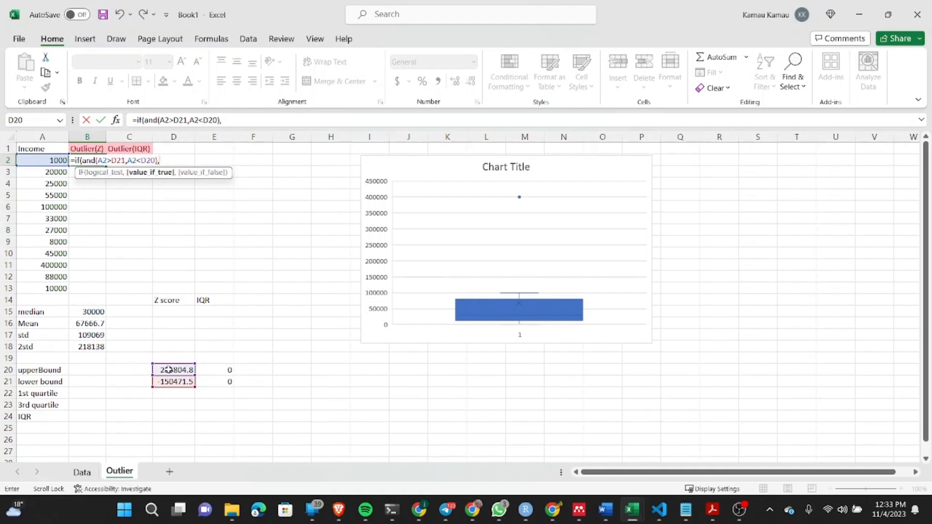
type("\"Normal\",\"")
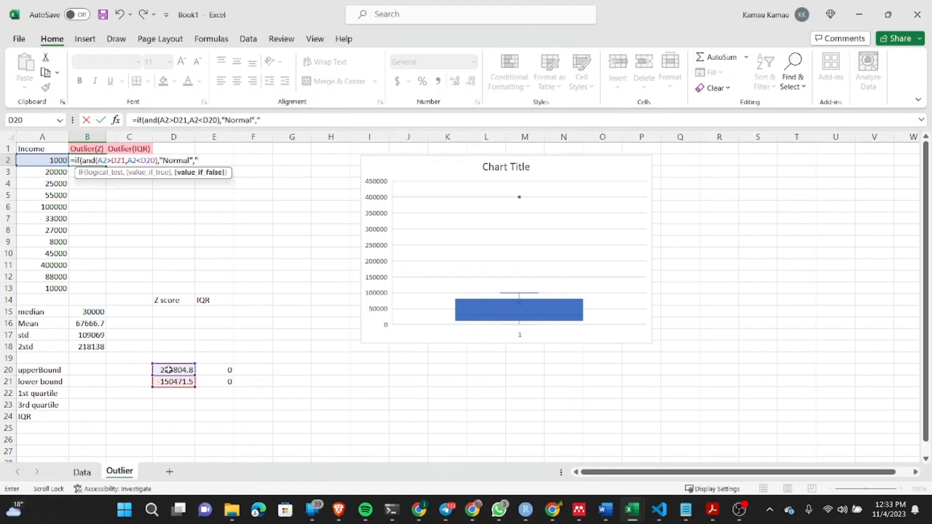
type("Outlier\")")
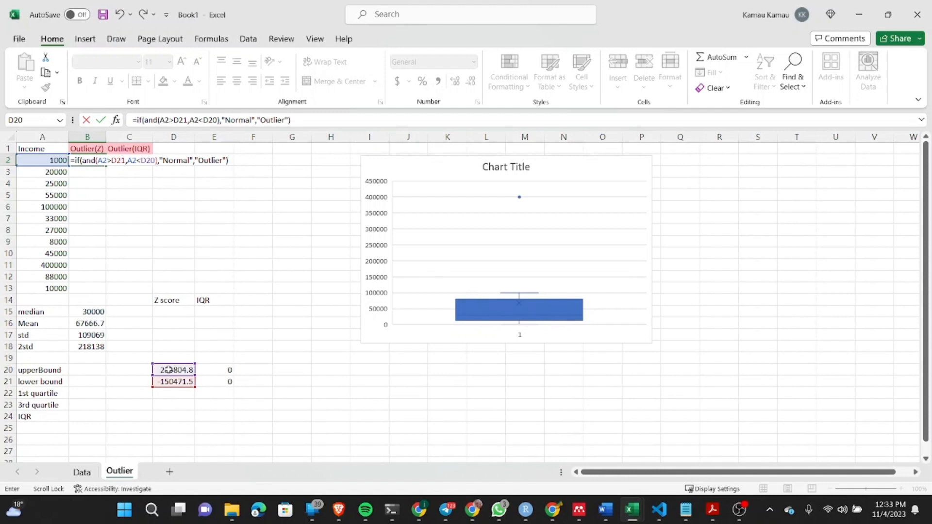
Step: Lock the bound references in the B2 formula as D$21 and D$20, and fill the formula down to B13
left_click(119, 161)
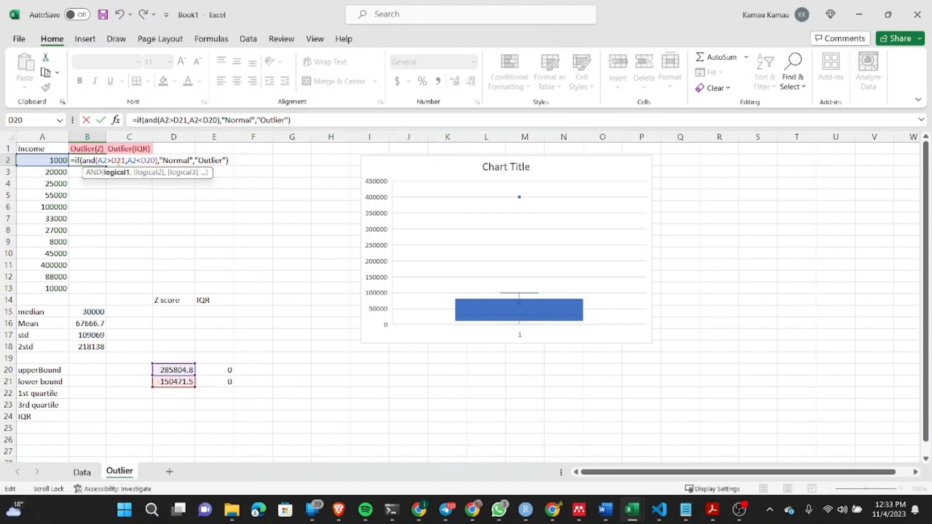
type("$")
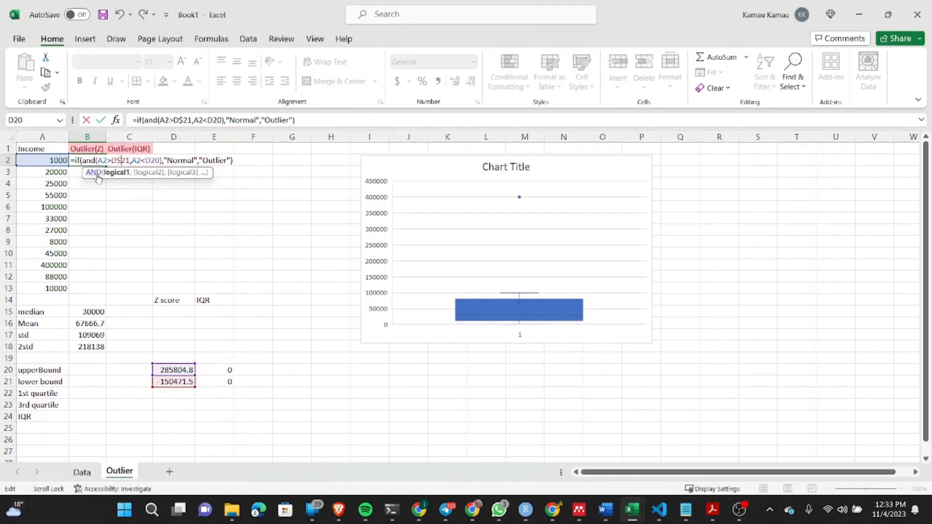
left_click(153, 161)
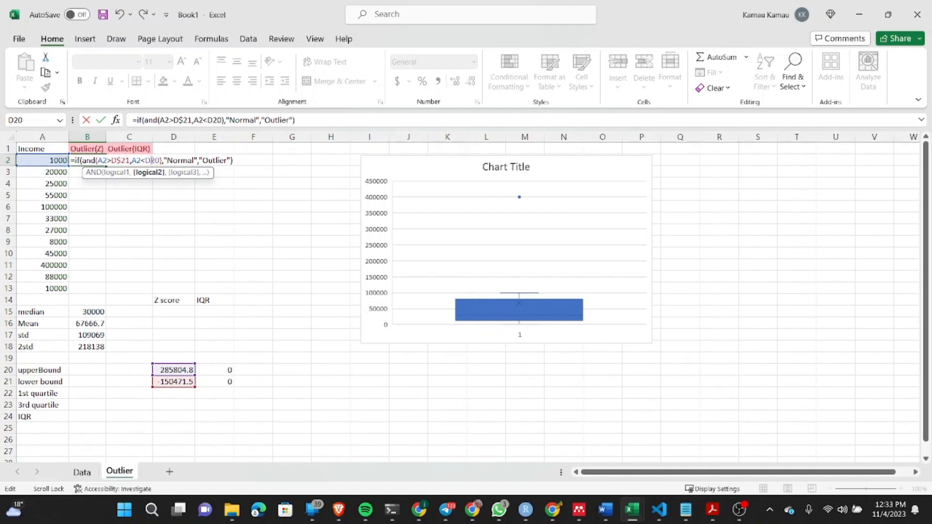
type("$")
key("Return")
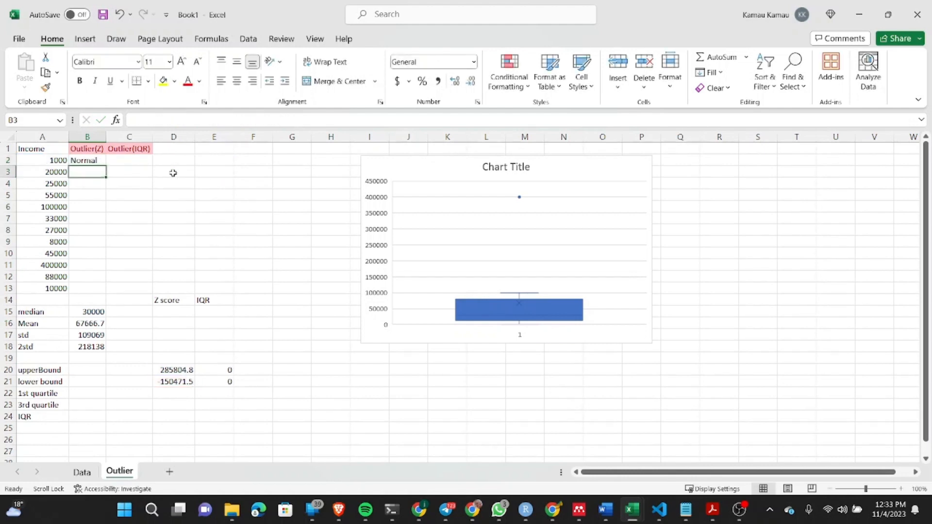
left_click(80, 158)
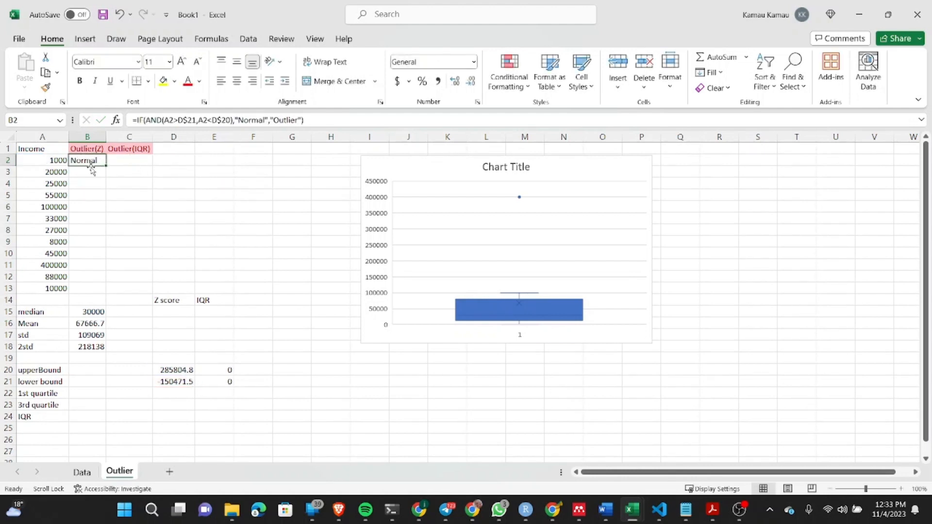
left_click_drag(106, 166, 107, 296)
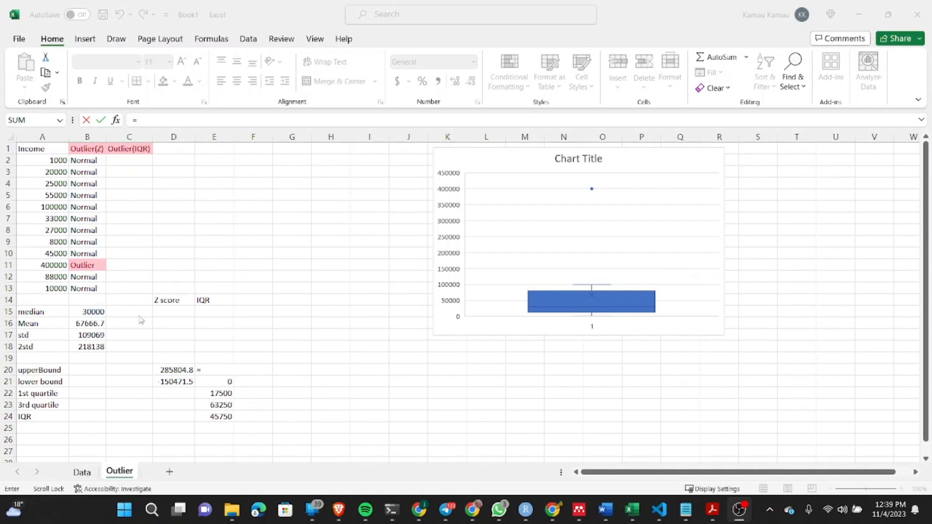
left_click(226, 394)
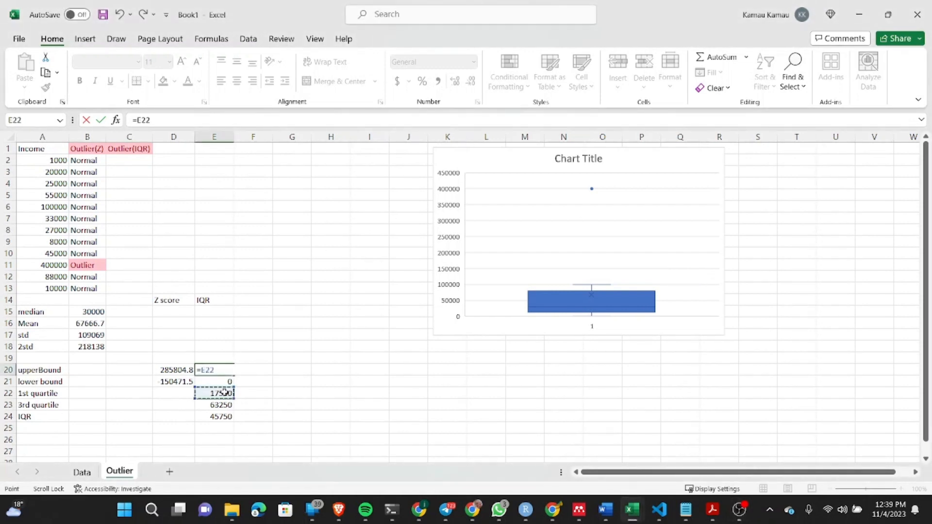
key("BackSpace")
key("BackSpace")
key("BackSpace")
key("BackSpace")
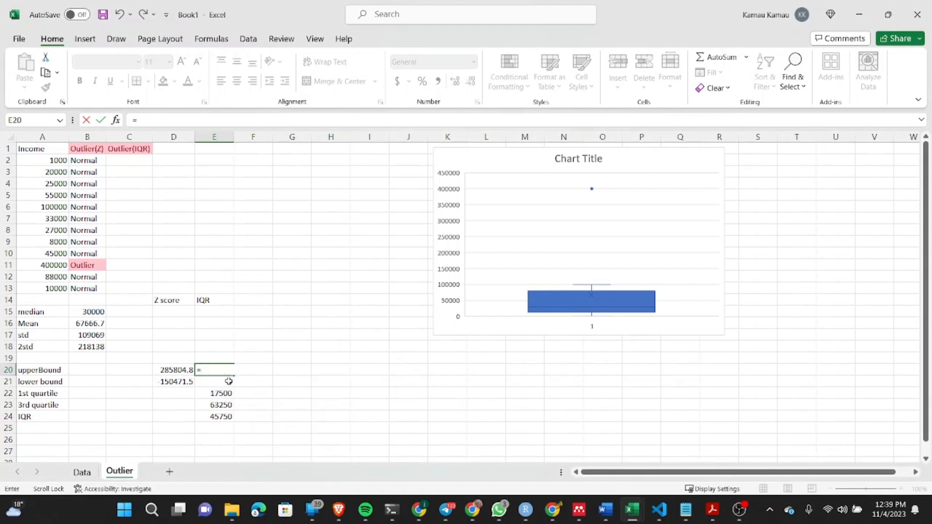
left_click(297, 392)
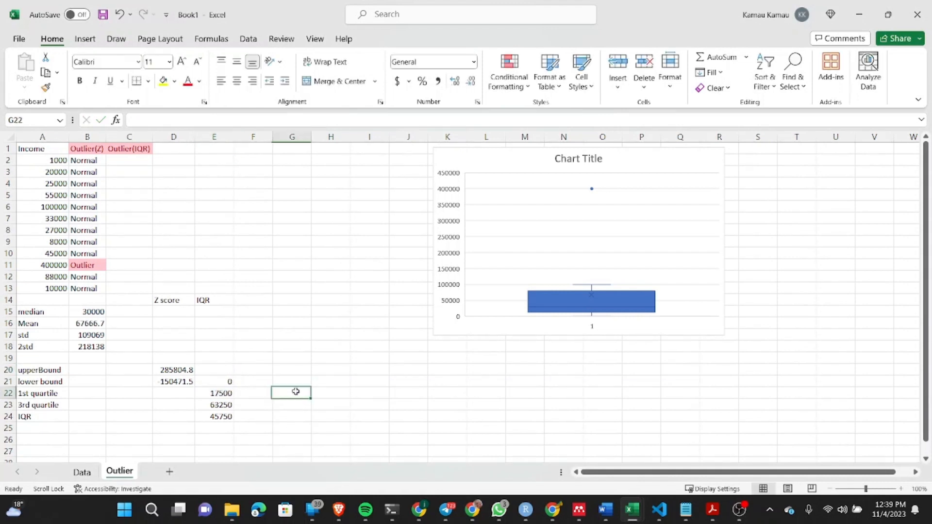
Step: Examine the formulas for the 1st quartile, 3rd quartile and IQR in cells E22 to E24
left_click(217, 396)
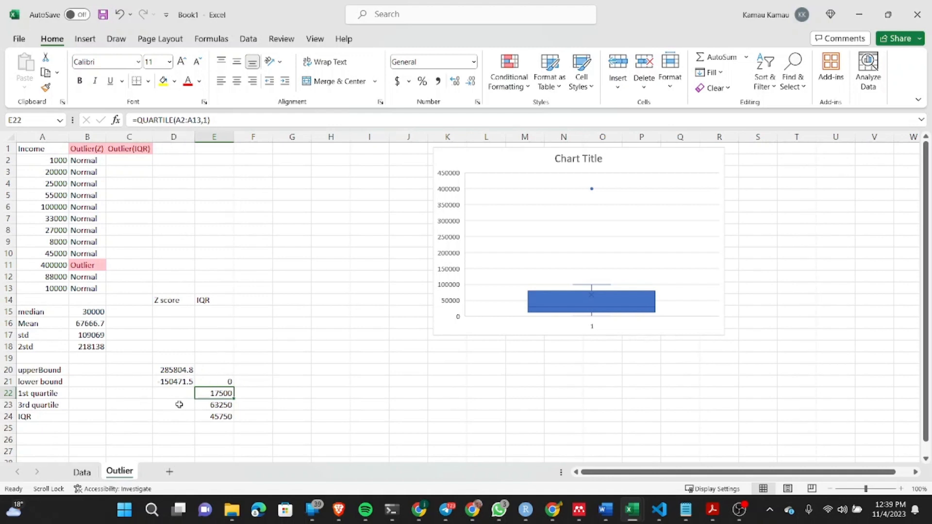
left_click(211, 405)
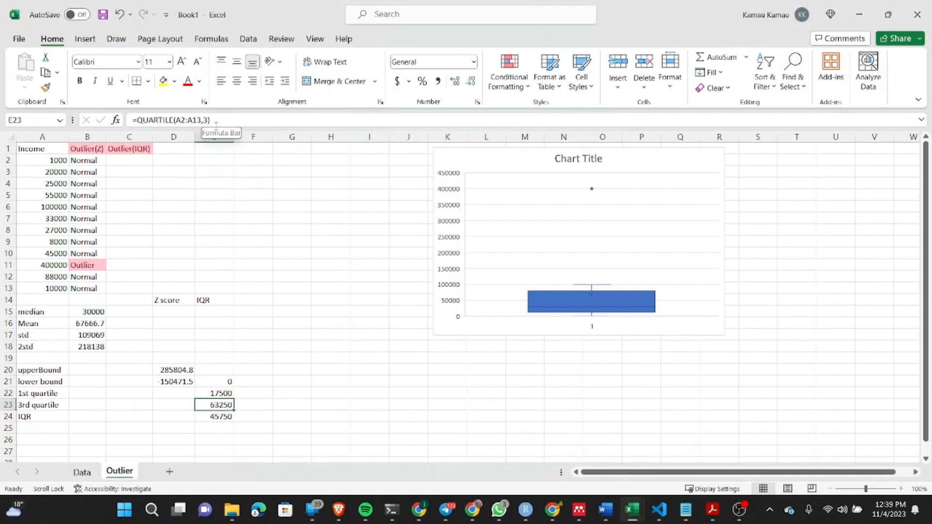
left_click(217, 418)
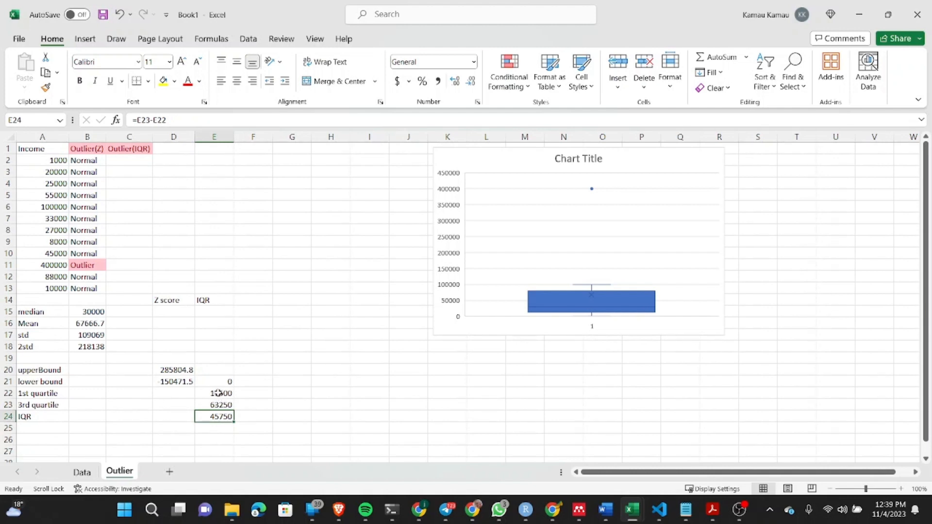
left_click(332, 370)
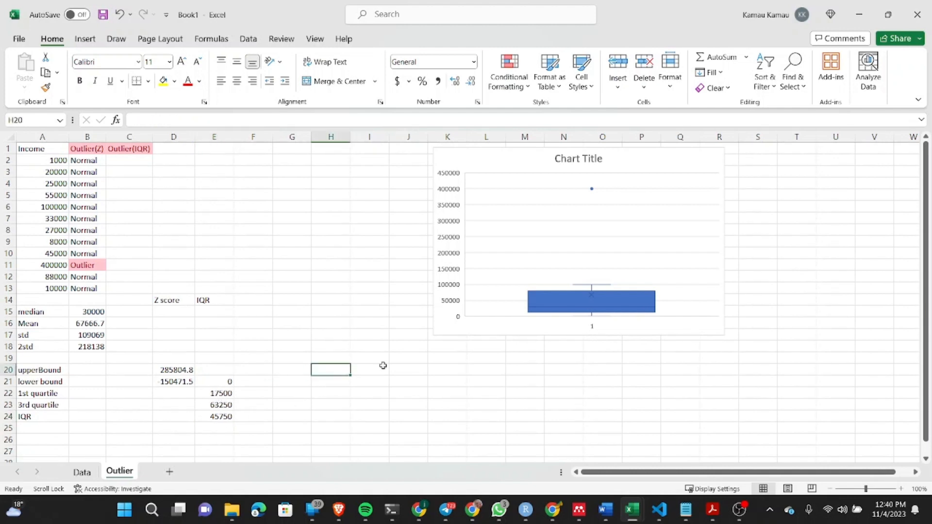
Step: Calculate the IQR upper bound in cell E20 with the formula =E23+(1.5*E24)
left_click(220, 370)
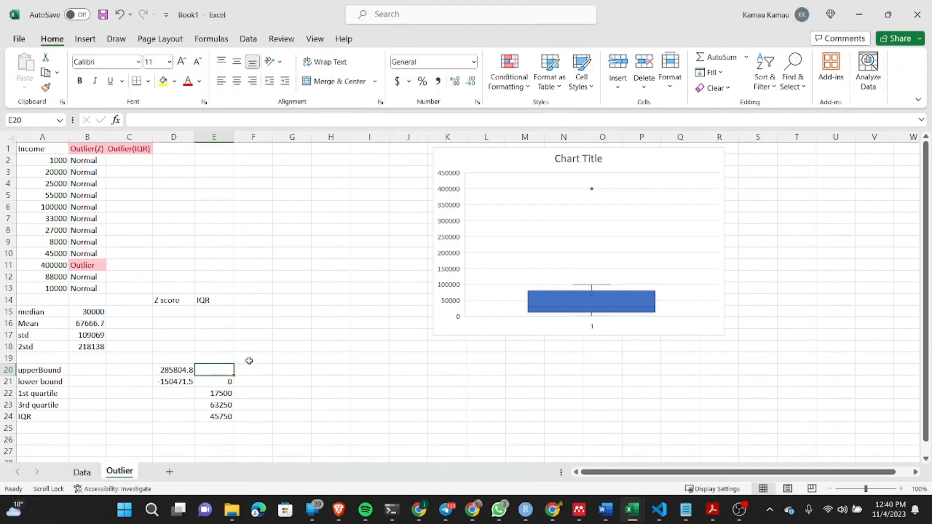
type("=")
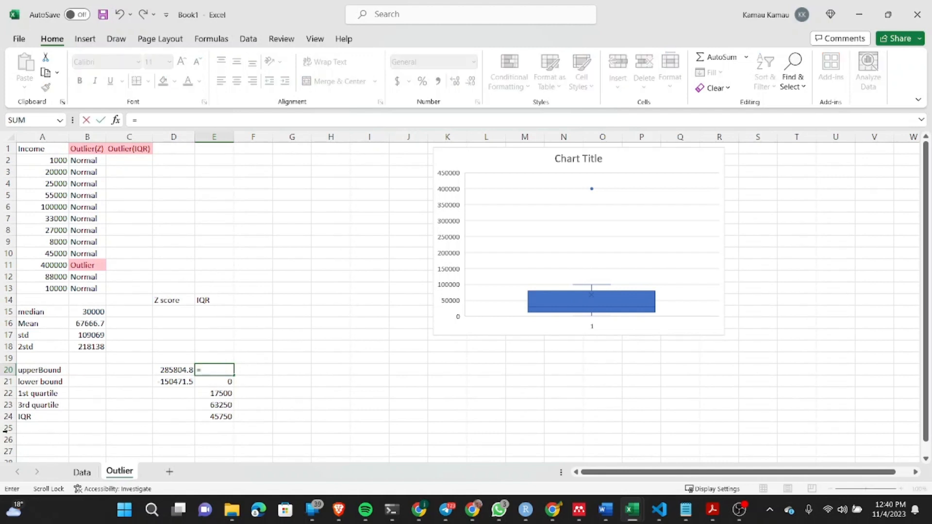
left_click(216, 406)
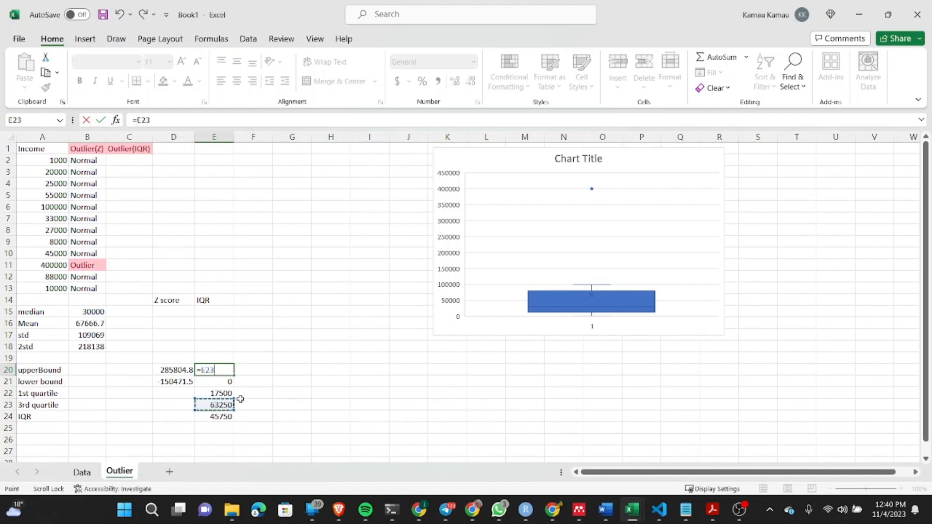
type("+(1.5*")
left_click(223, 417)
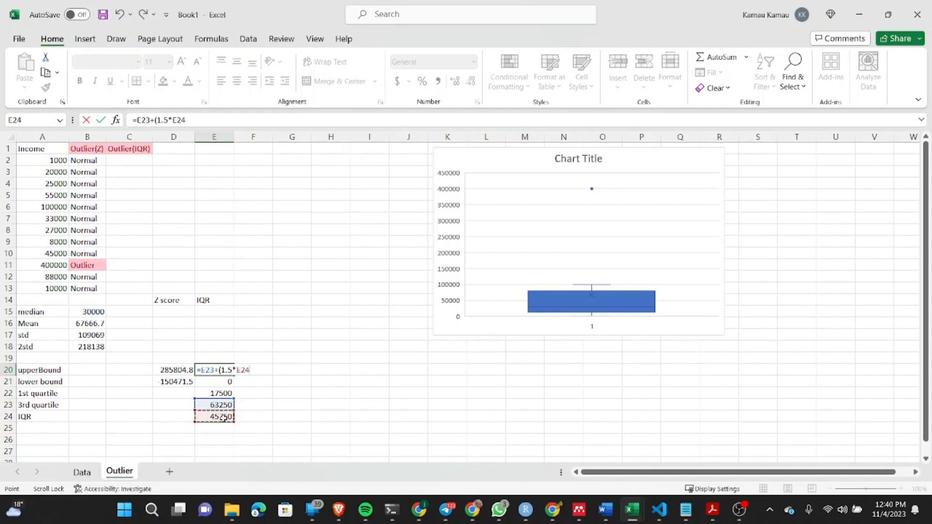
type(")")
key("Return")
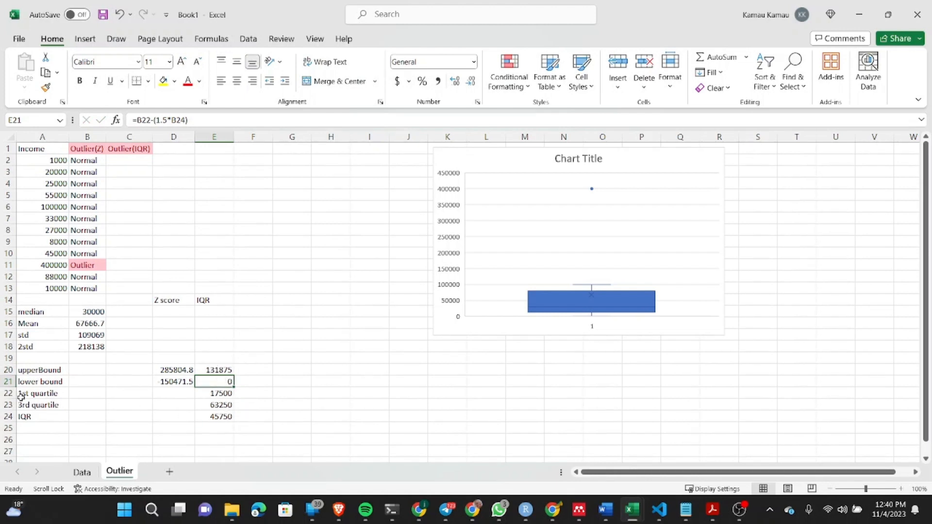
Step: Replace the IQR lower bound formula in cell E21 with =E22+(1.5*E24)
left_click(212, 392)
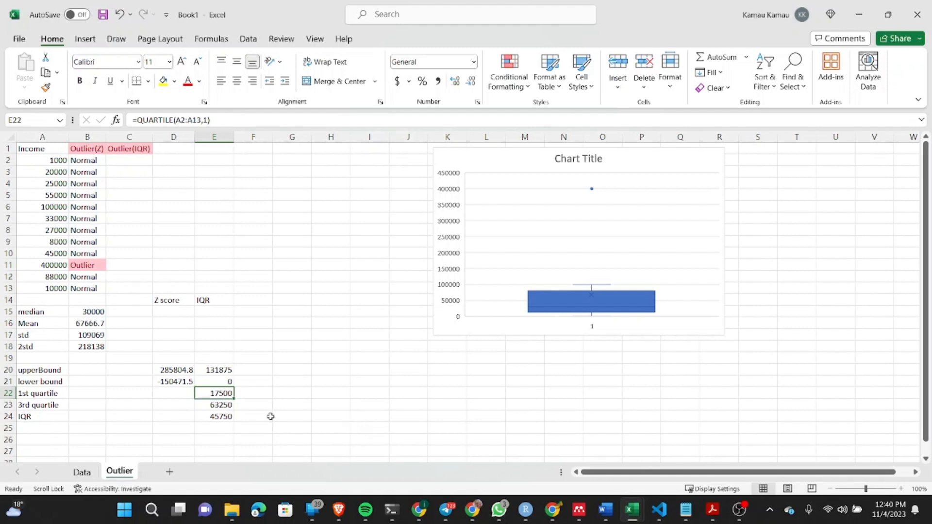
left_click(232, 380)
type("=")
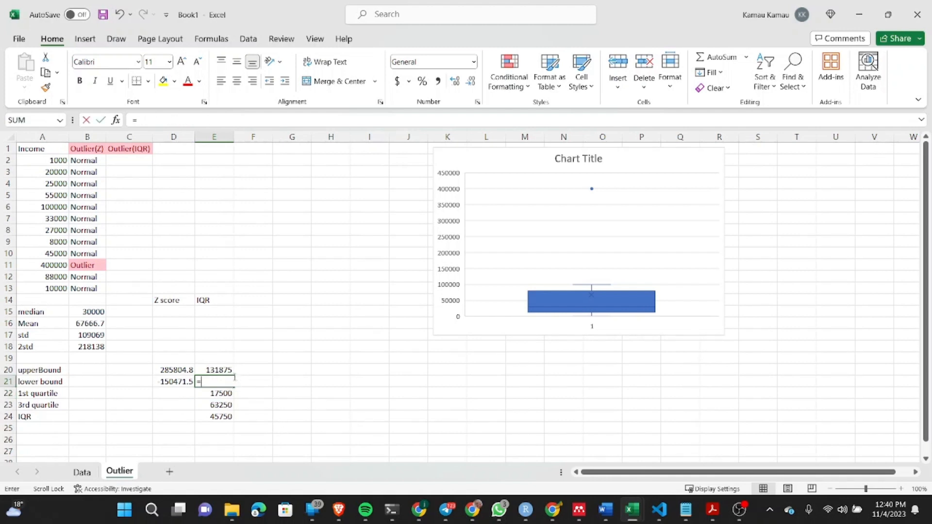
left_click(220, 393)
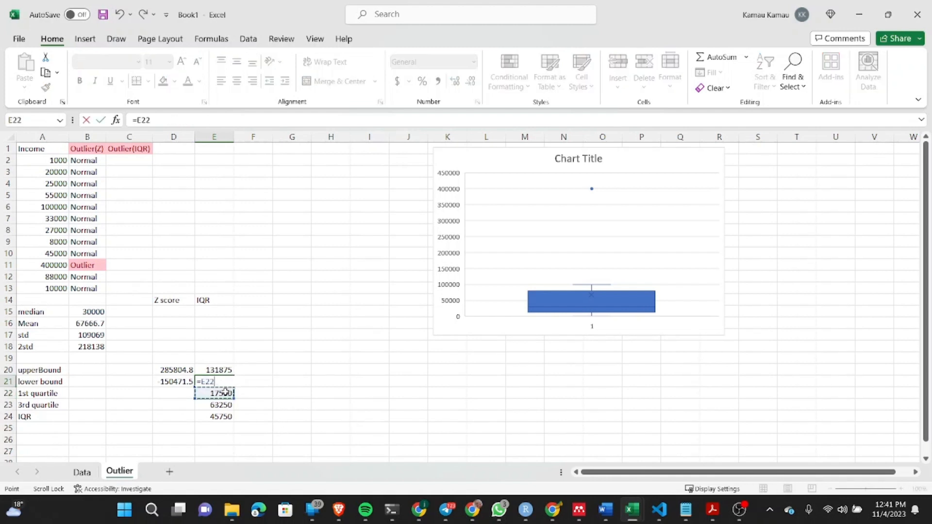
type("+(1.5*")
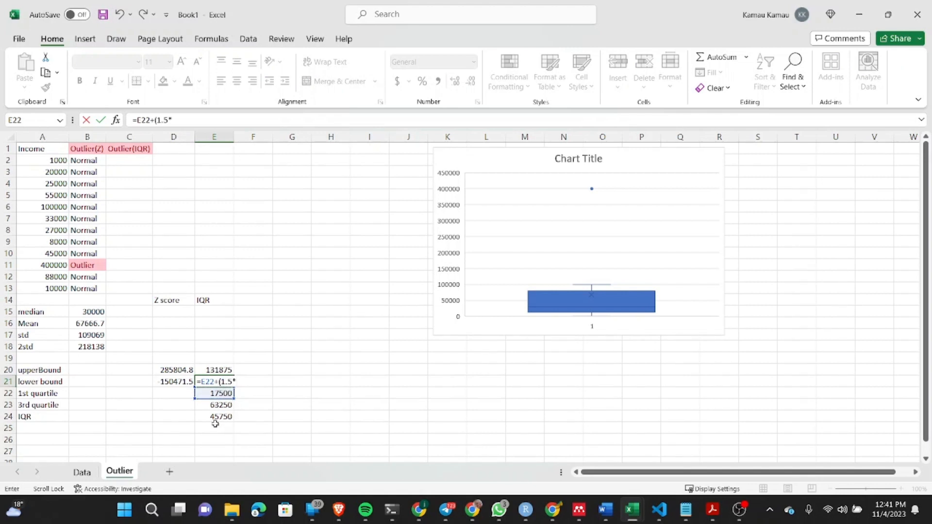
left_click(219, 417)
type(")")
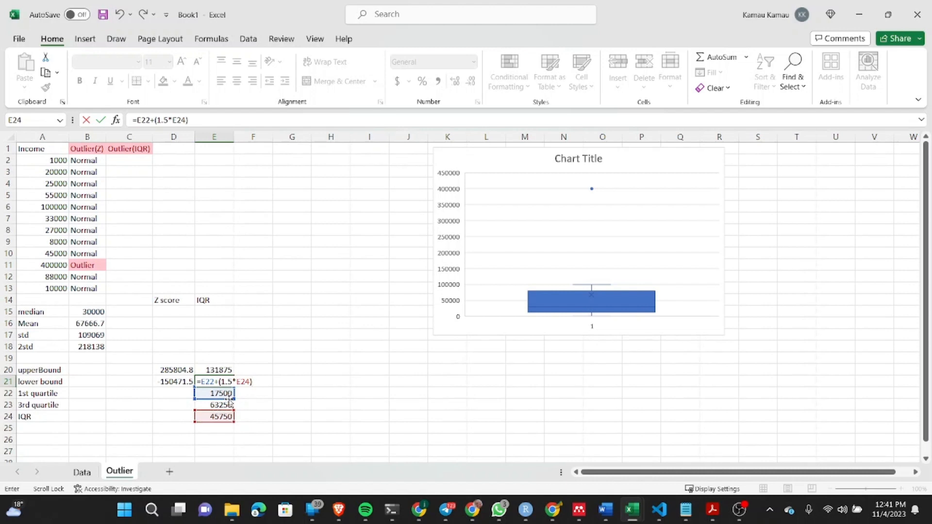
key("Return")
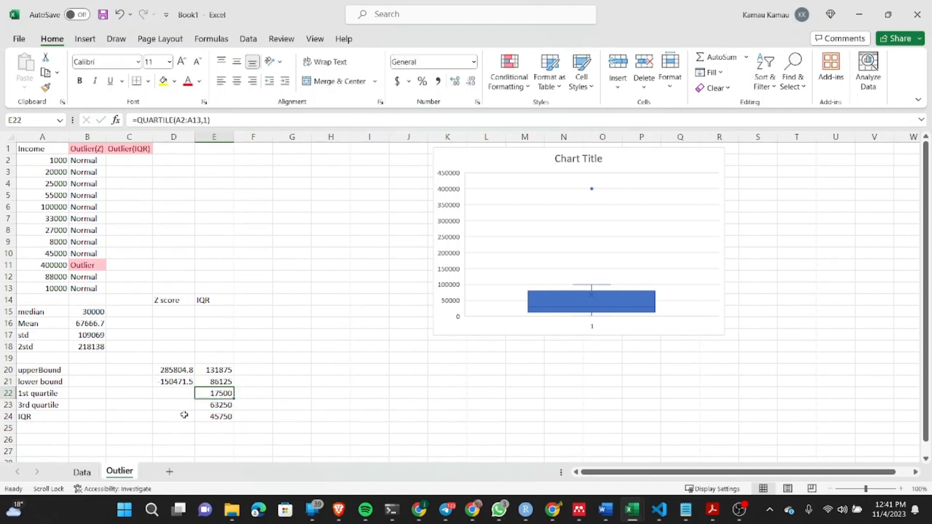
Step: Correct the operator in the E21 lower bound formula so it reads =E22-(1.5*E24)
left_click(221, 381)
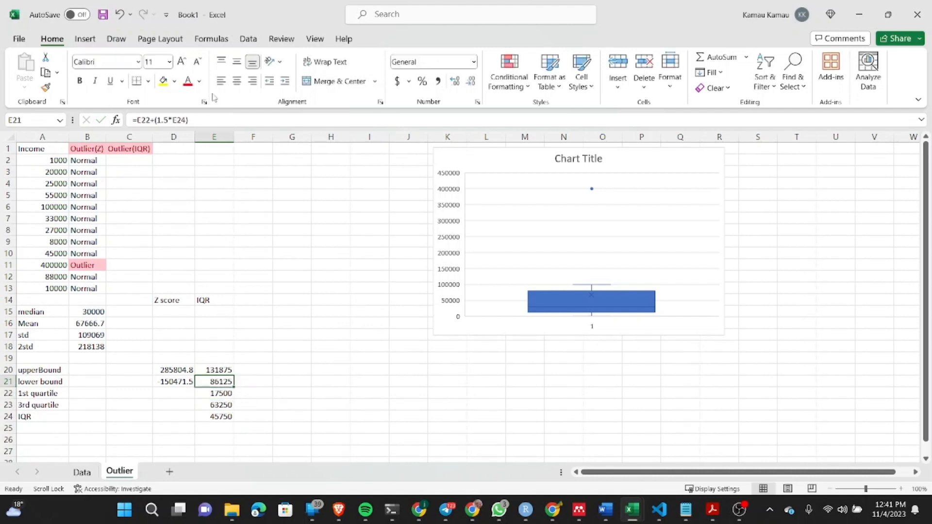
left_click(155, 120)
key("BackSpace")
type("-")
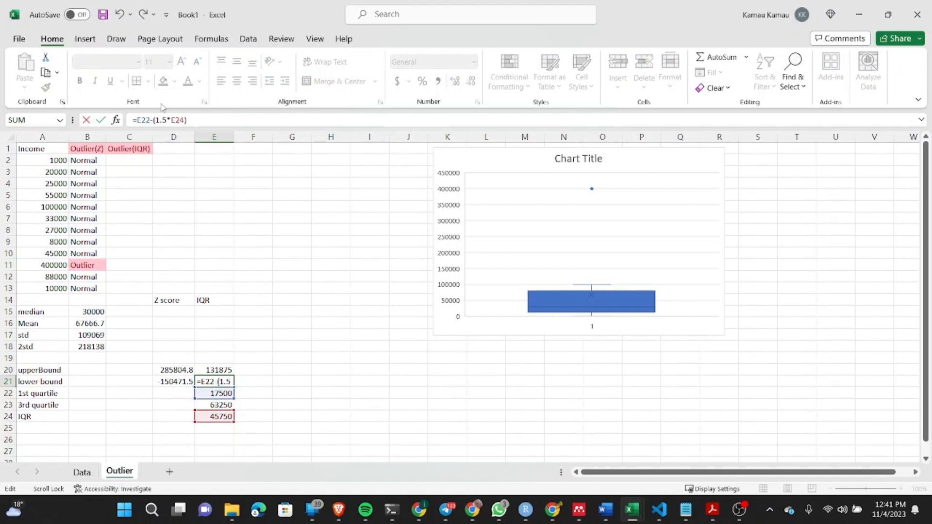
key("Return")
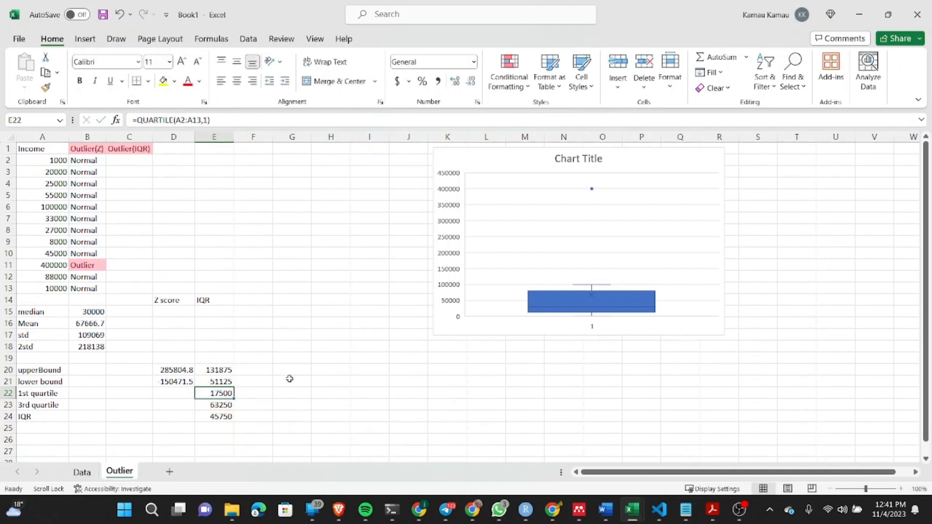
left_click(259, 417)
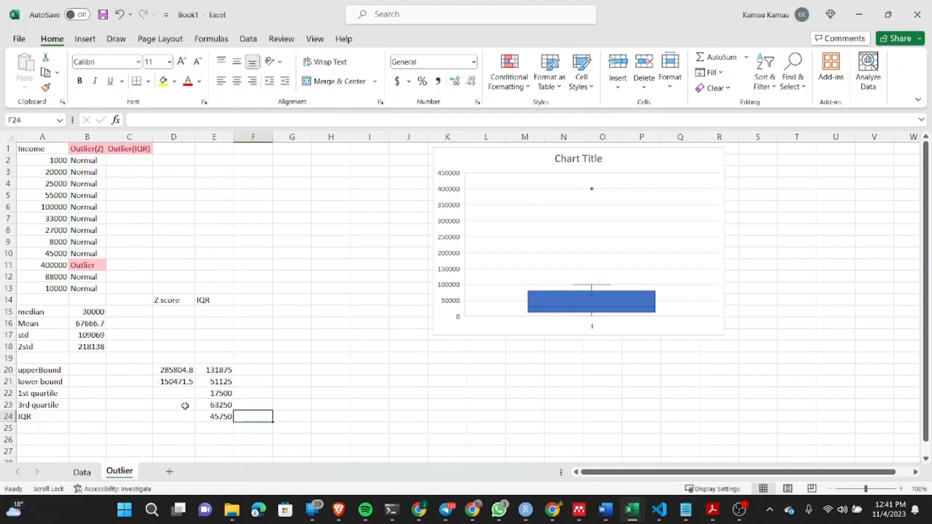
Step: Start an IF formula in C2 with the condition AND(A2>E21,A2<E20) to test the income against the IQR bounds
left_click(118, 162)
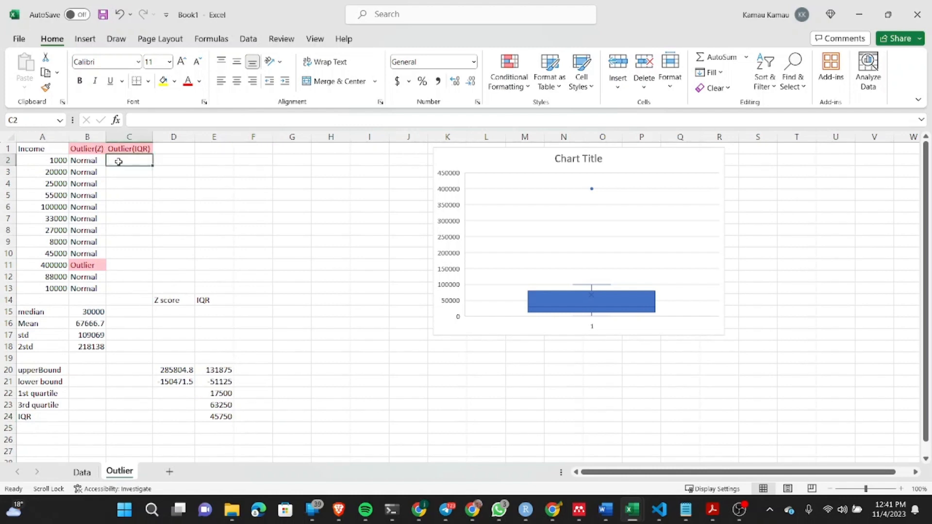
type("=")
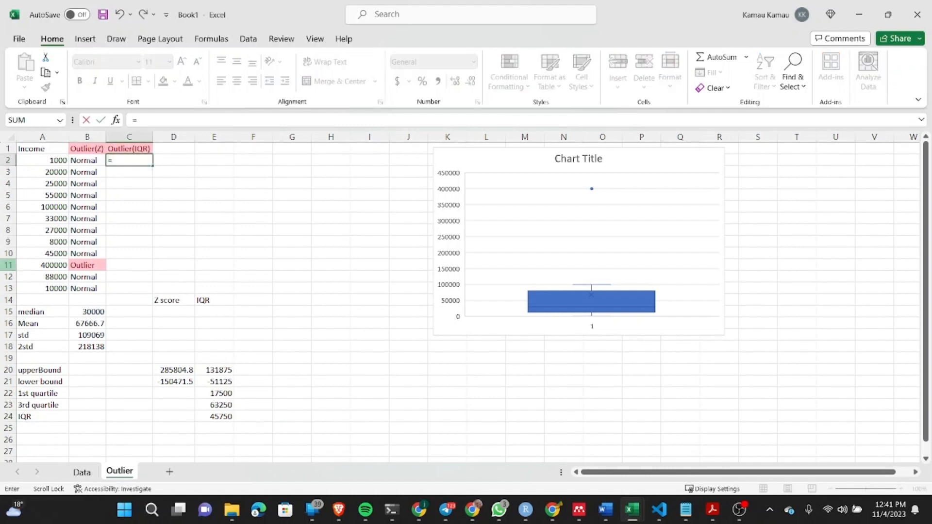
type("if(and(")
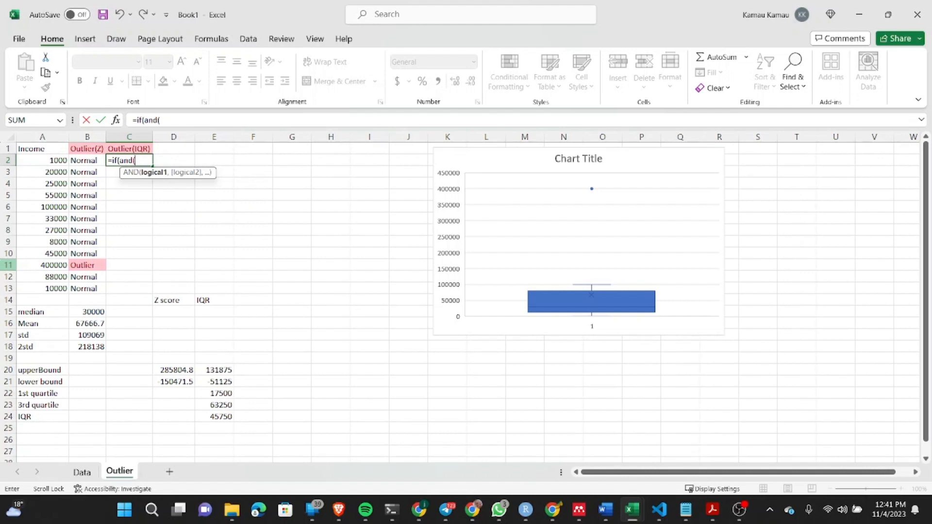
left_click(50, 161)
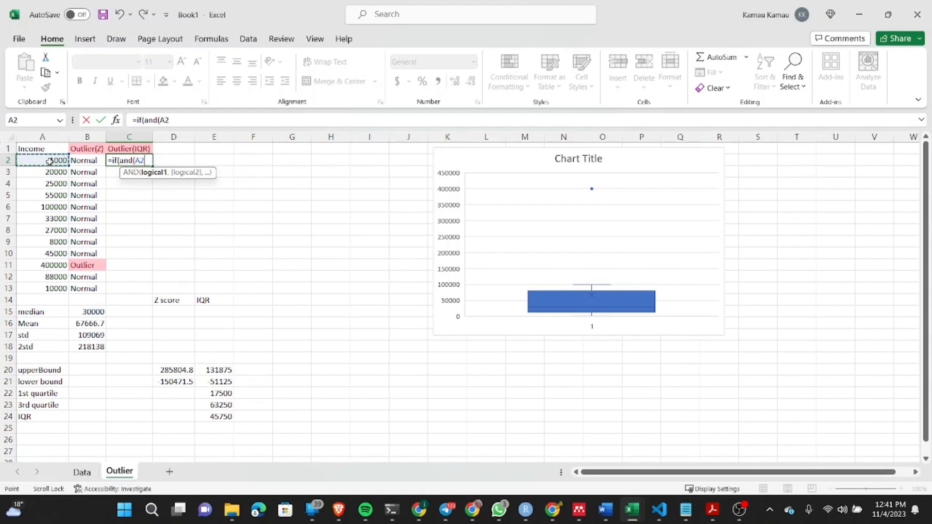
type(">")
left_click(209, 382)
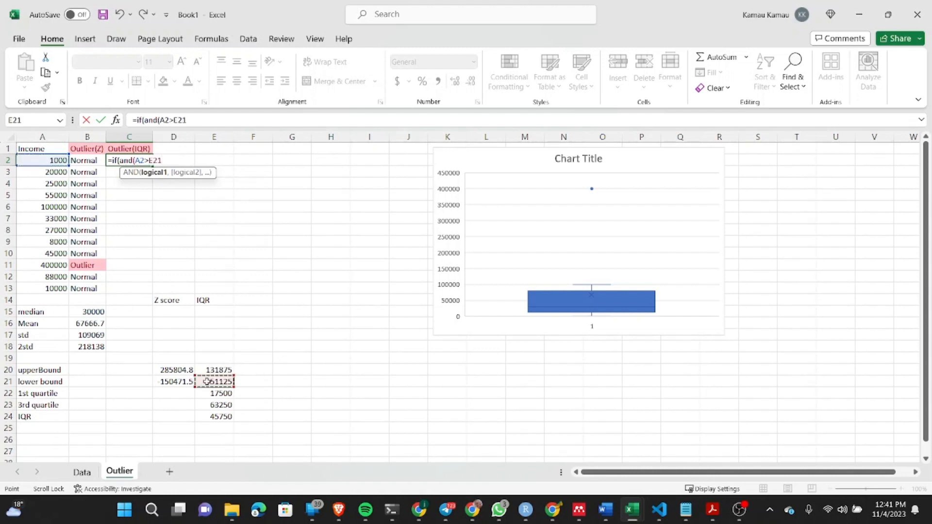
type(",")
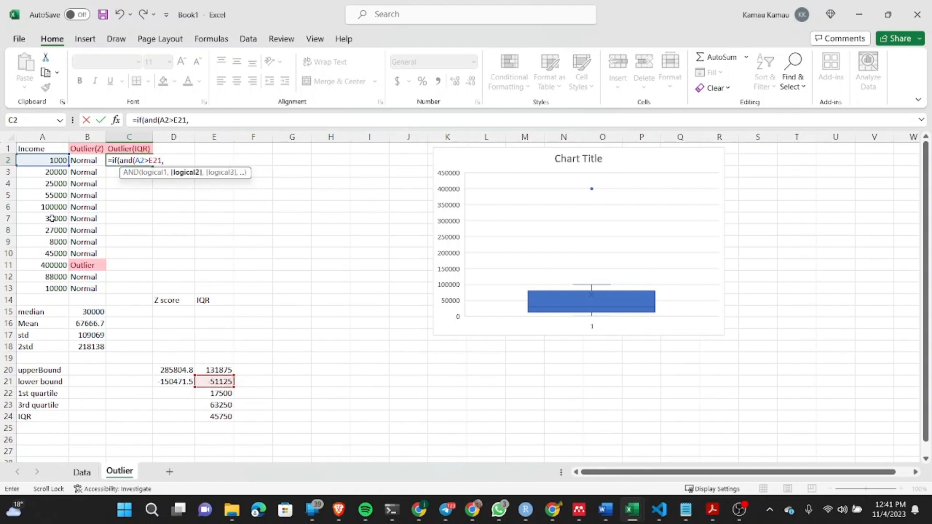
left_click(43, 160)
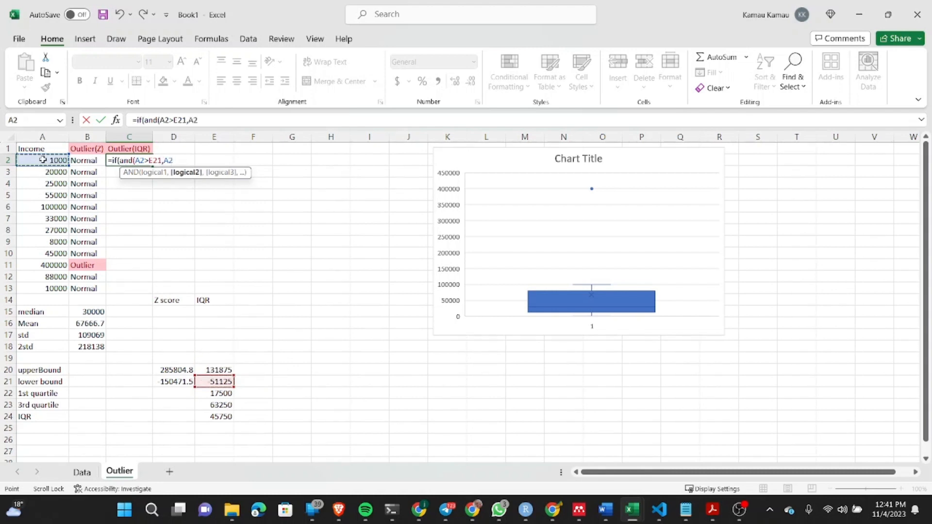
type("<")
left_click(203, 369)
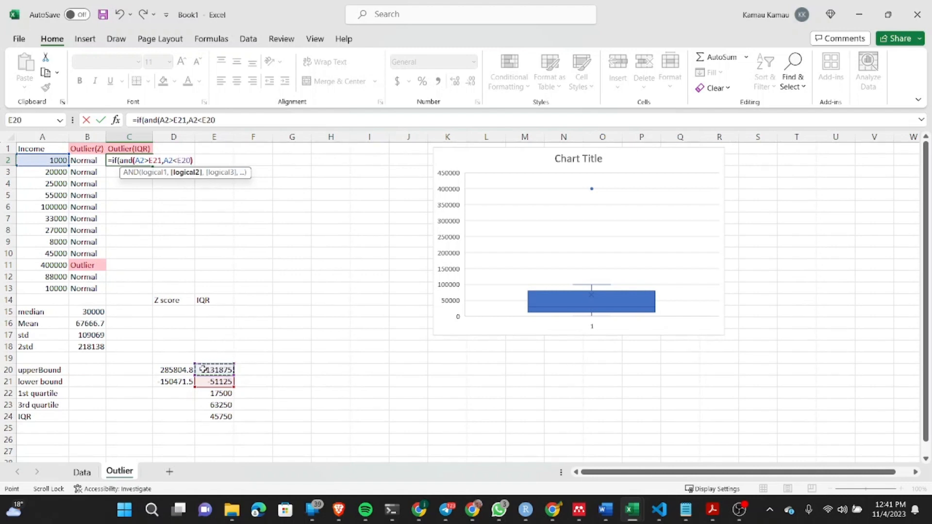
type(")")
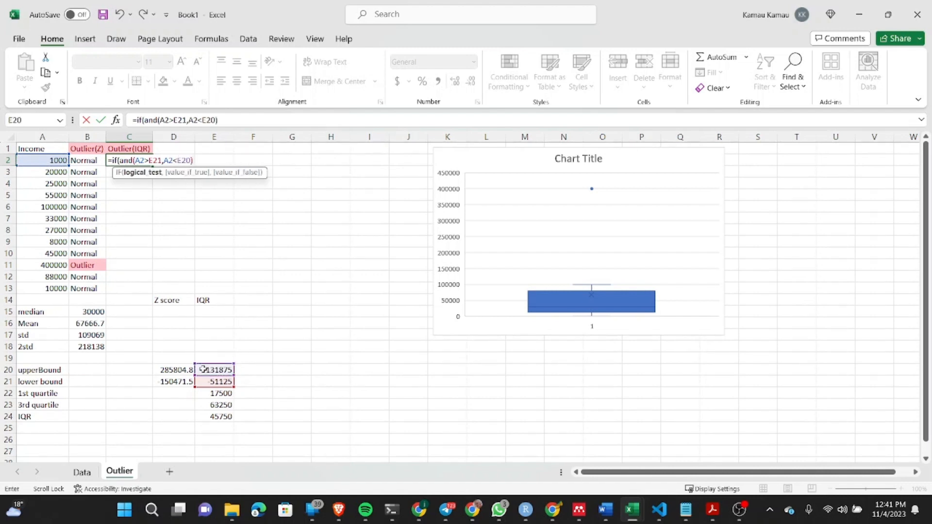
type(",")
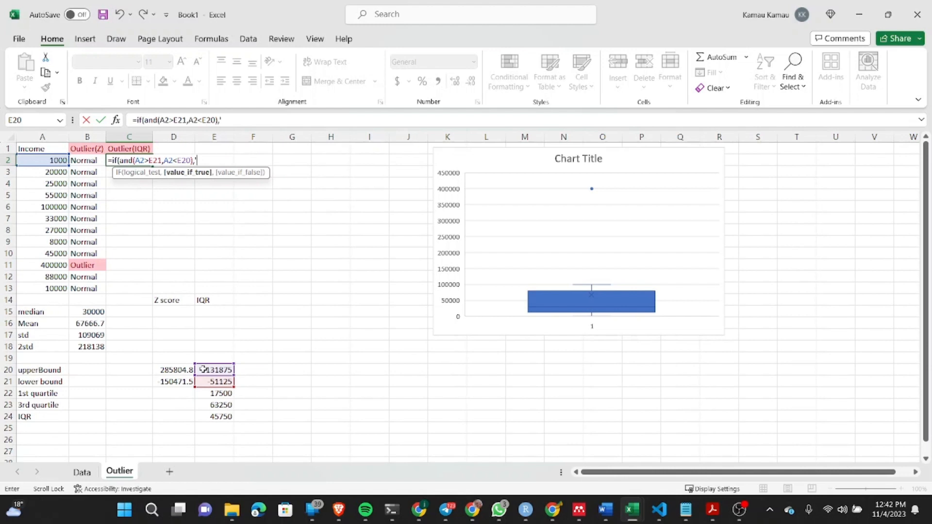
type("\"Normal\",")
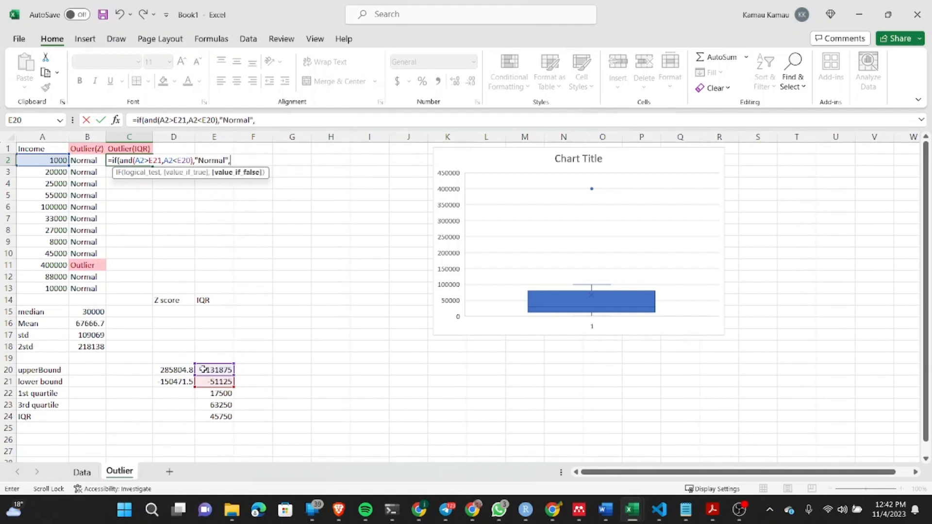
type("\"Outlier\")")
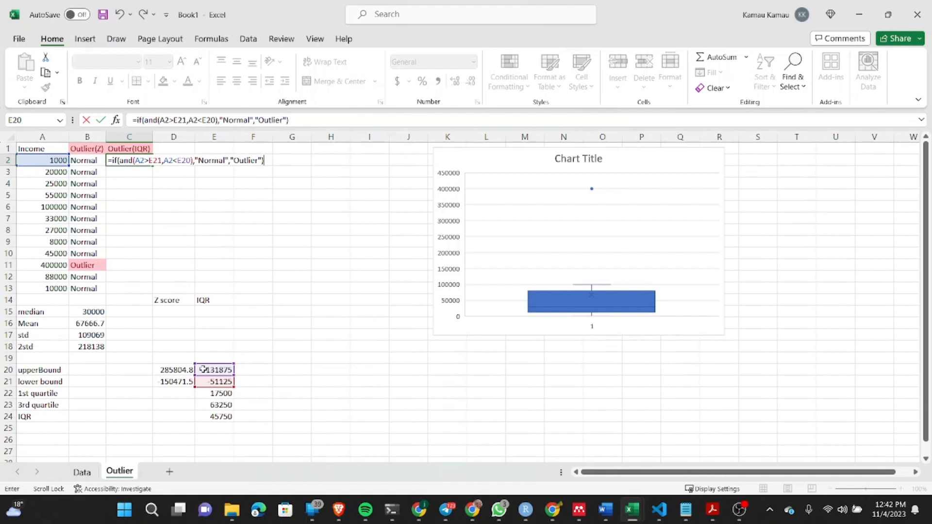
Step: Complete the C2 formula so it returns "Normal" when the condition is true and "Outlier" when it is false
key("Return")
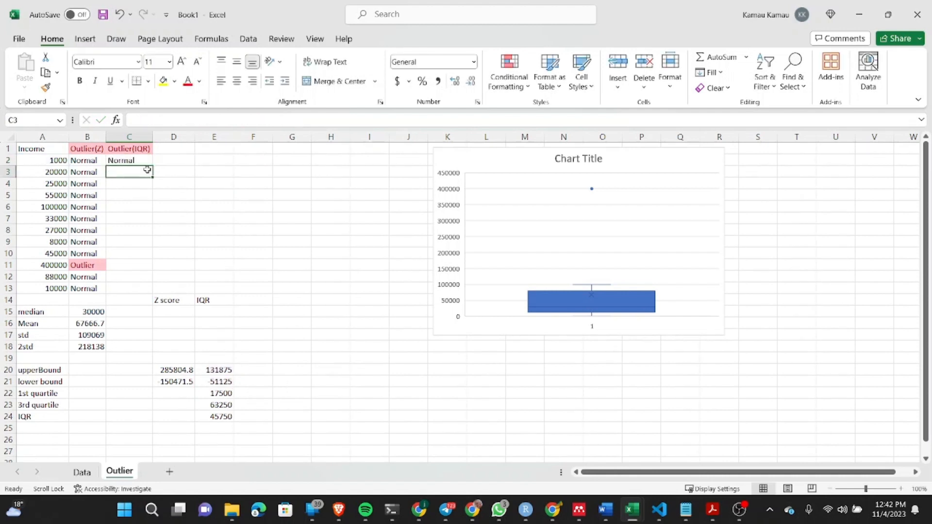
Step: Fill the C2 formula with its relative bound references down to C13
left_click_drag(137, 160, 130, 290)
key("ctrl+d")
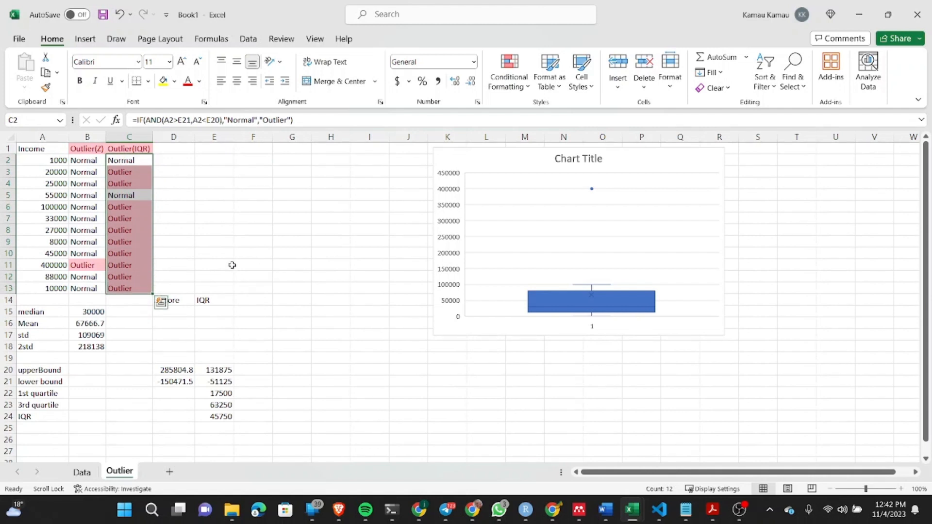
left_click(234, 264)
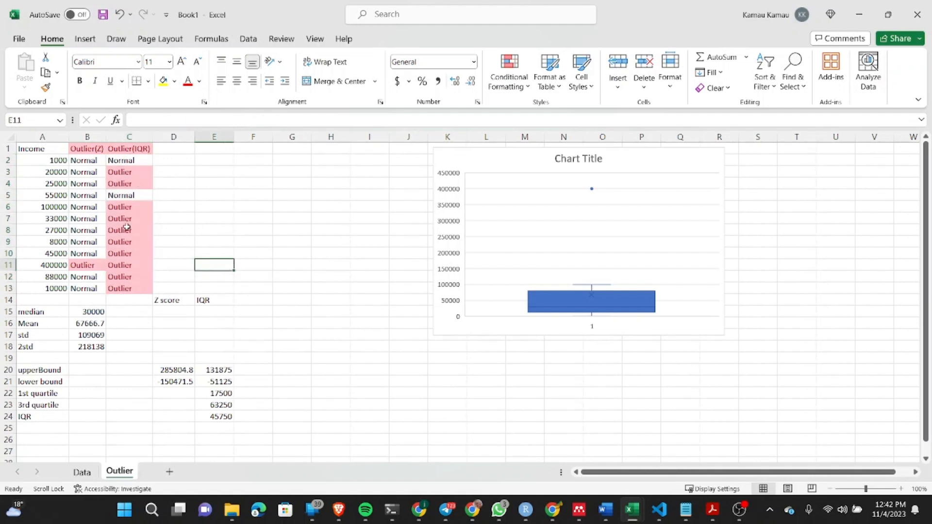
Step: Lock the rows of the bound references in the C2 formula as E$21 and E$20
left_click(125, 160)
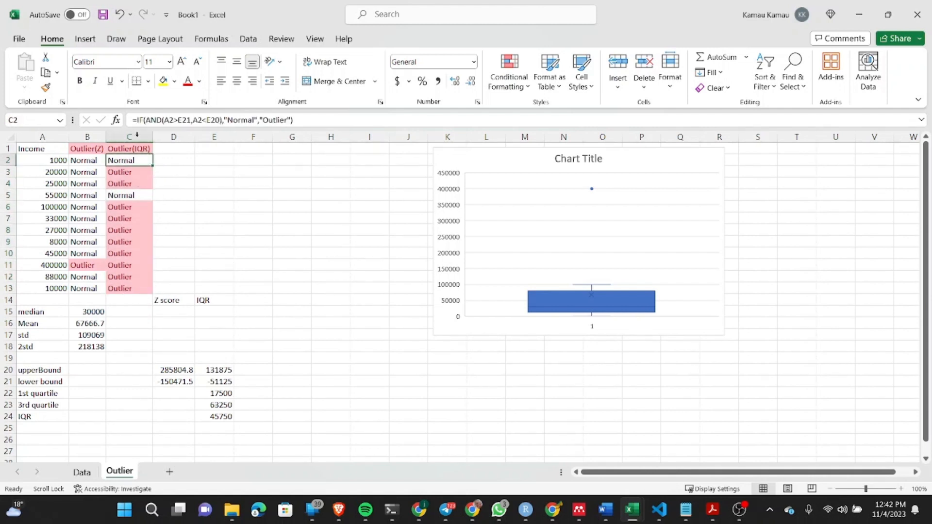
left_click(186, 120)
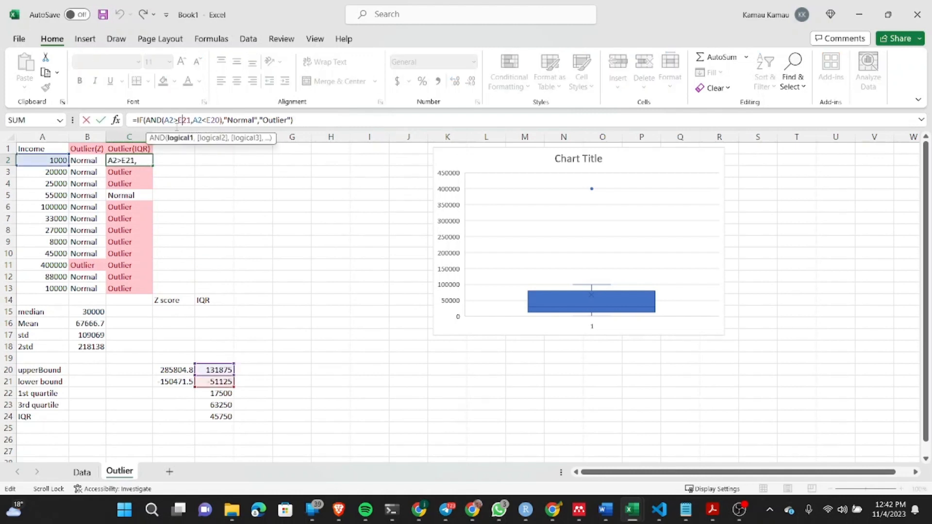
type("$")
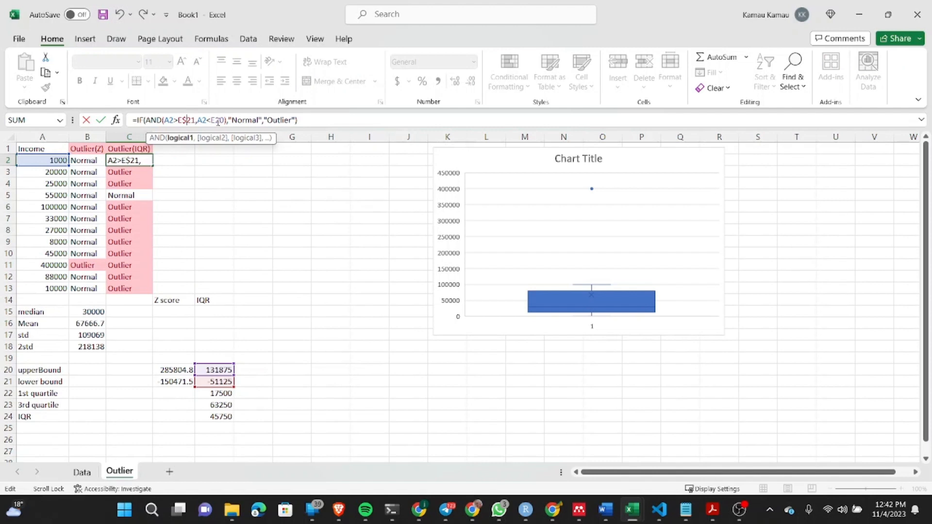
left_click(217, 120)
type("$")
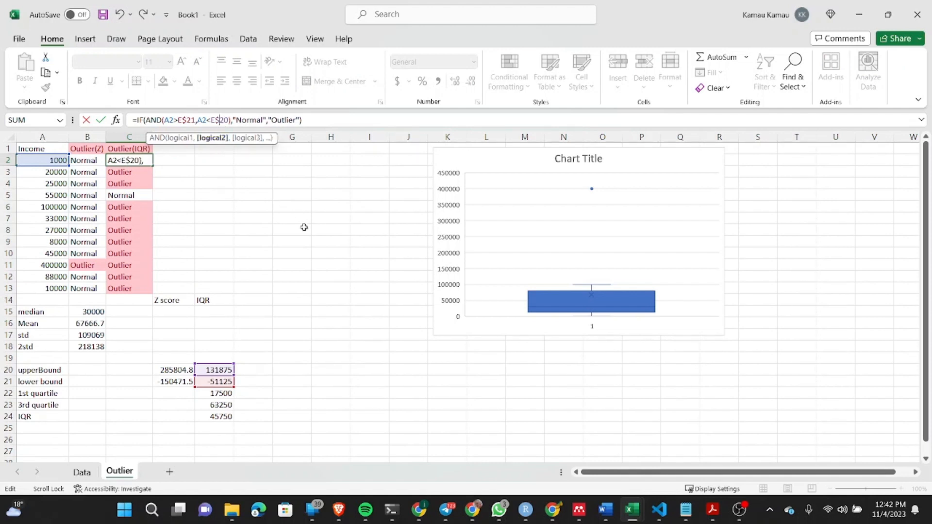
key("Return")
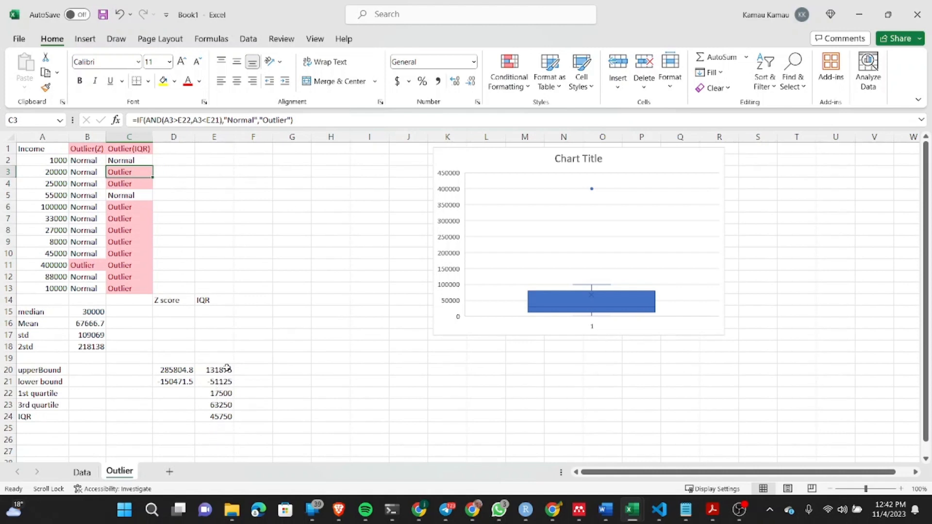
Step: Check the bound formulas in E20 and E21, and fill the locked C2 formula down to C13
left_click(203, 369)
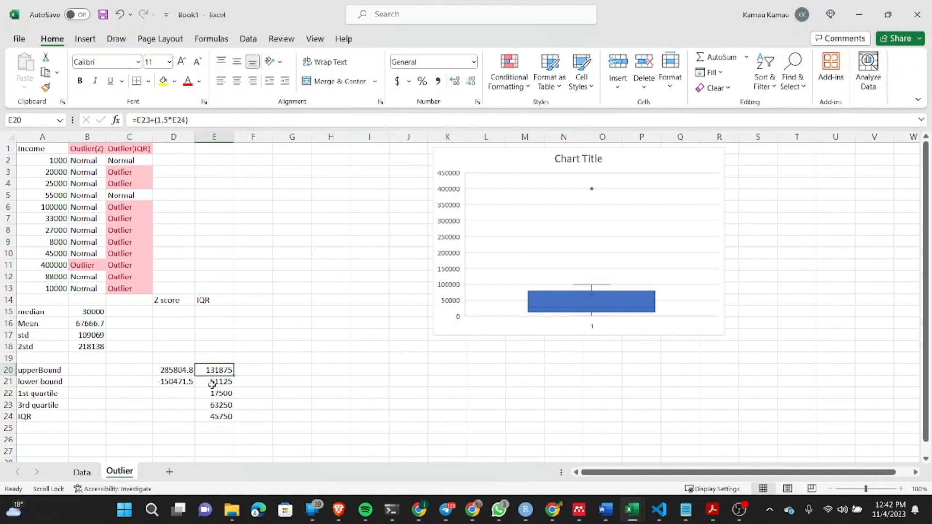
left_click(217, 381)
left_click(213, 370)
left_click(209, 382)
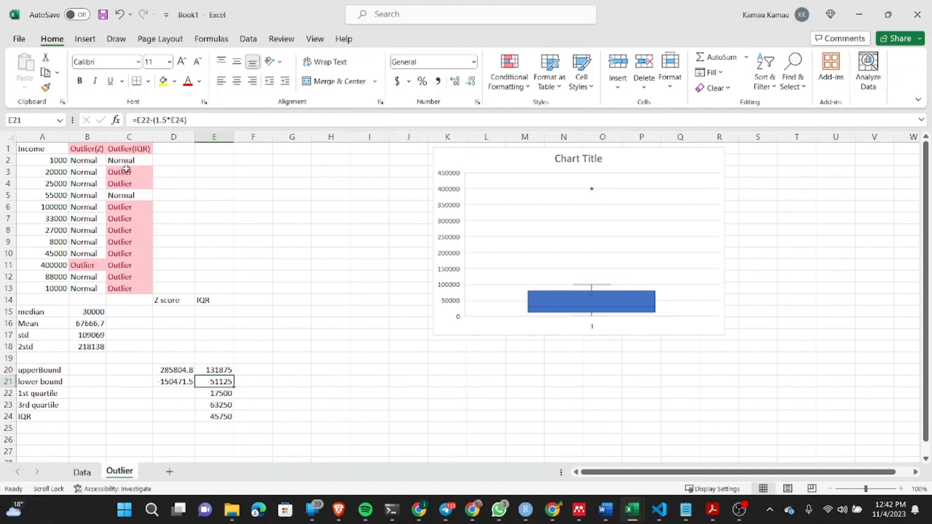
left_click(145, 160)
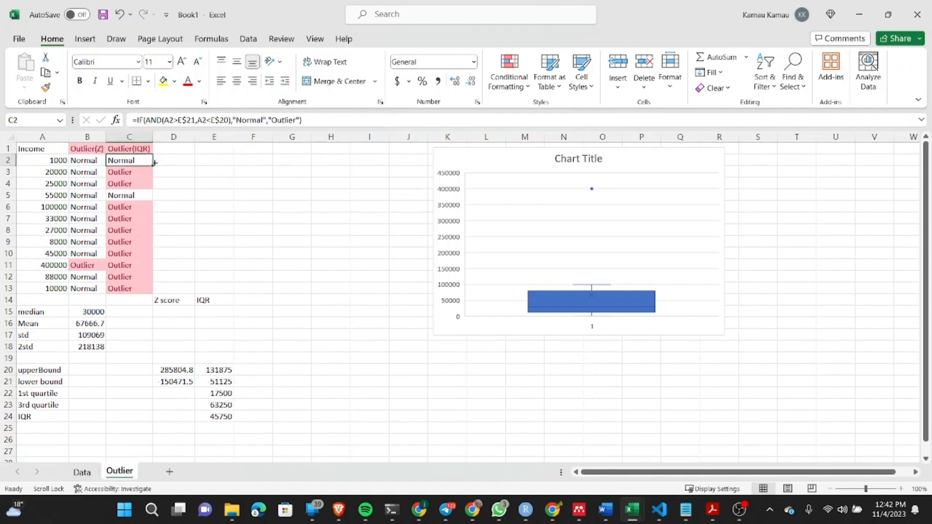
left_click_drag(153, 165, 151, 293)
left_click(231, 253)
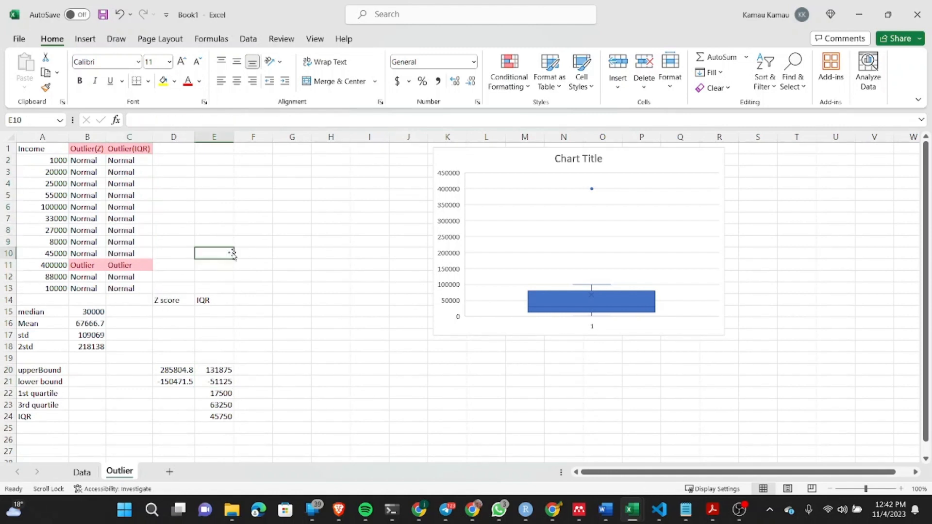
left_click_drag(81, 265, 109, 265)
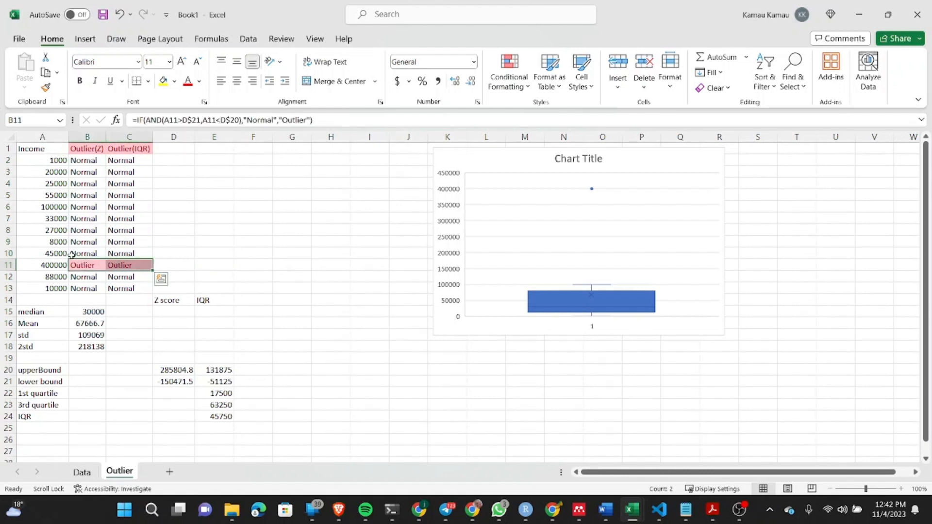